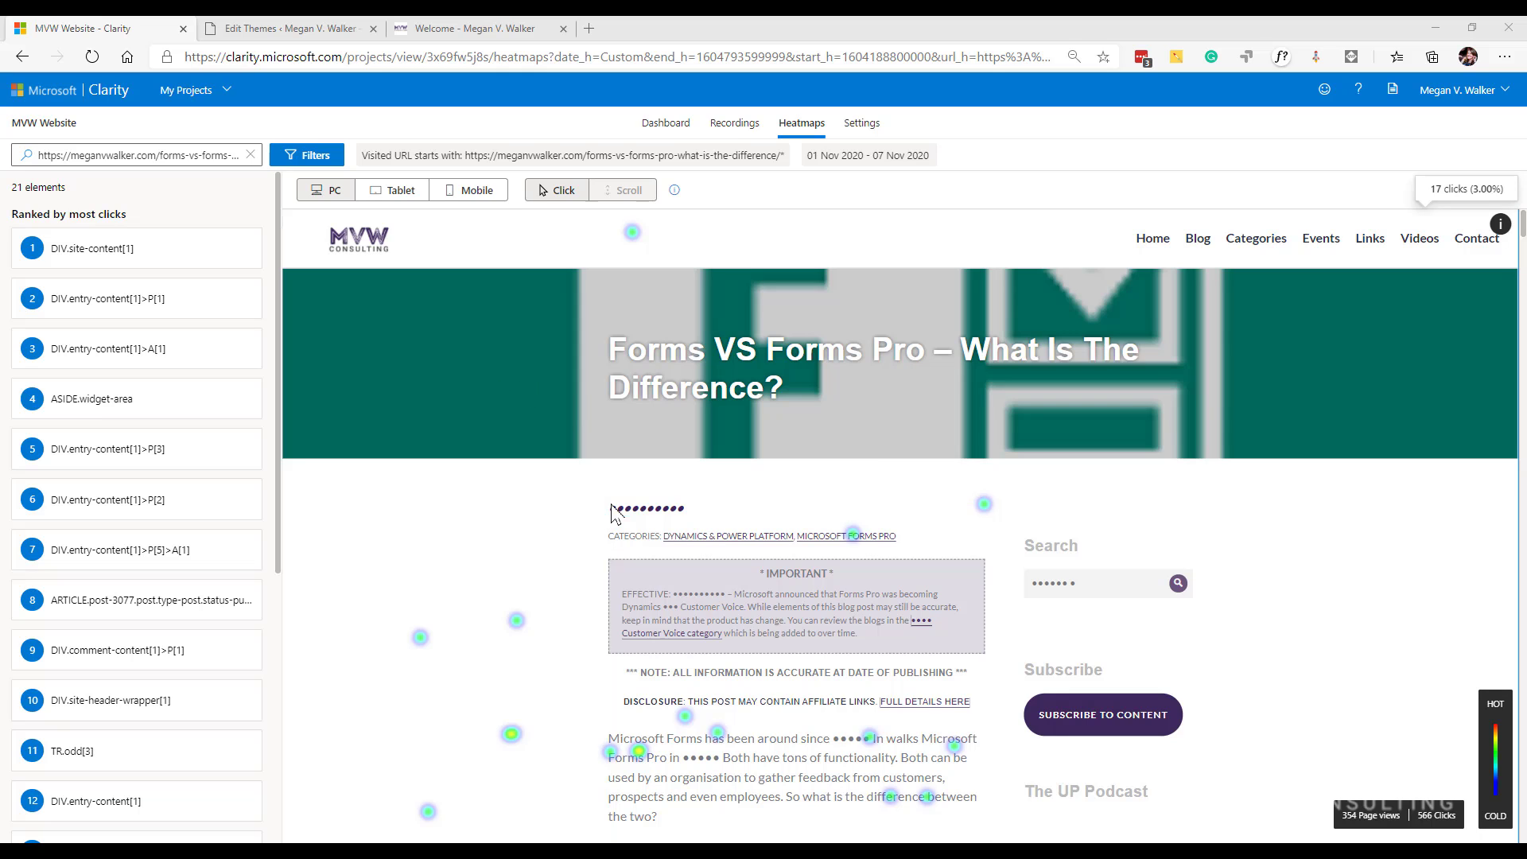
Select DIV.entry-date[1], item 18 in the heatmap click ranking, to outline the masked post date
left_click(660, 508)
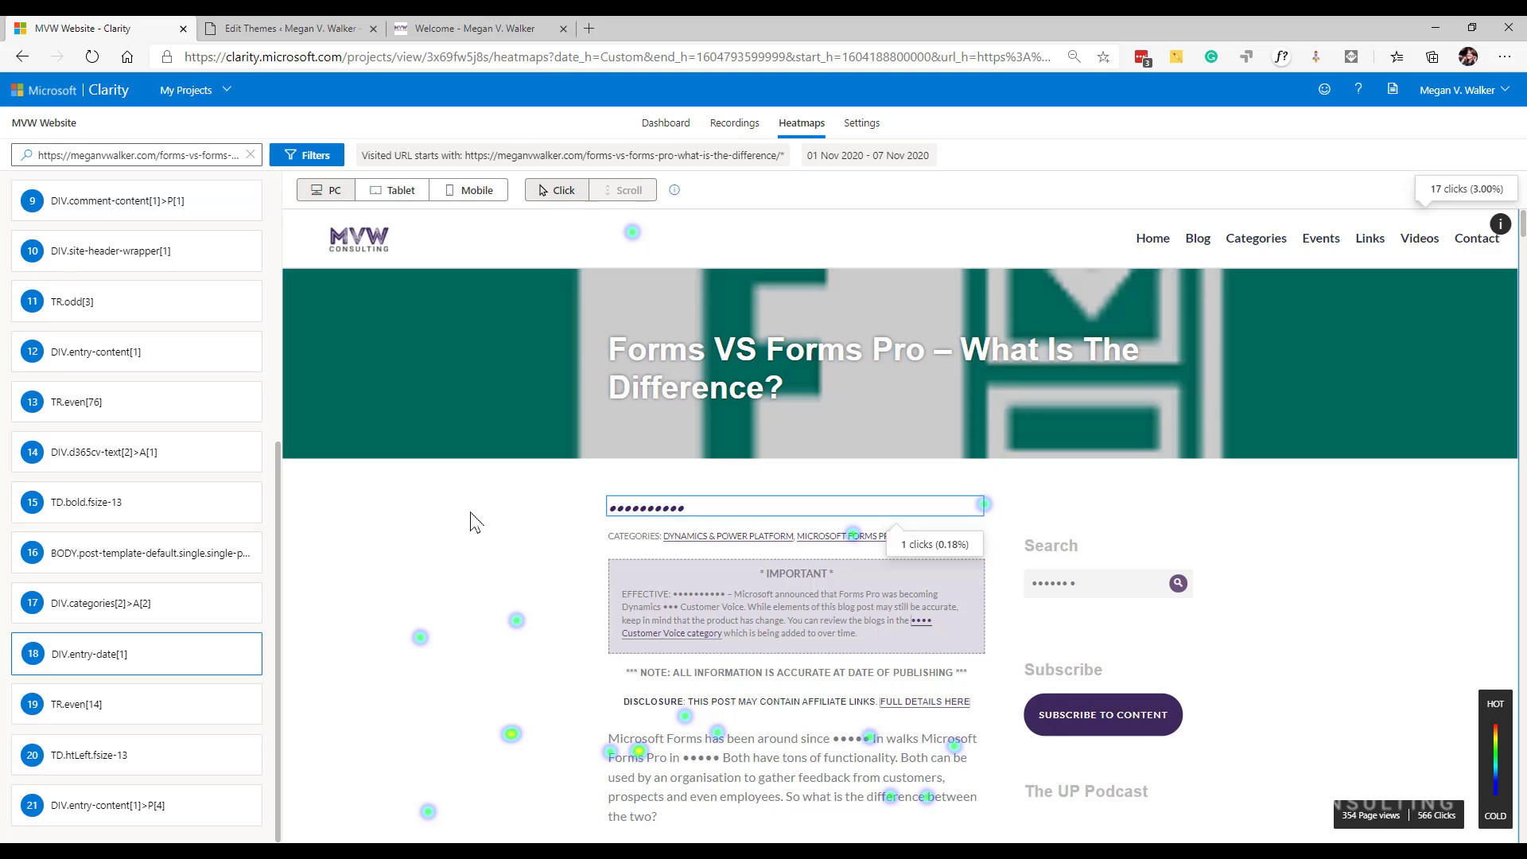
Open the Understanding Heatmaps In Microsoft Clarity post and highlight its title and 2020-11-23 date
left_click(477, 30)
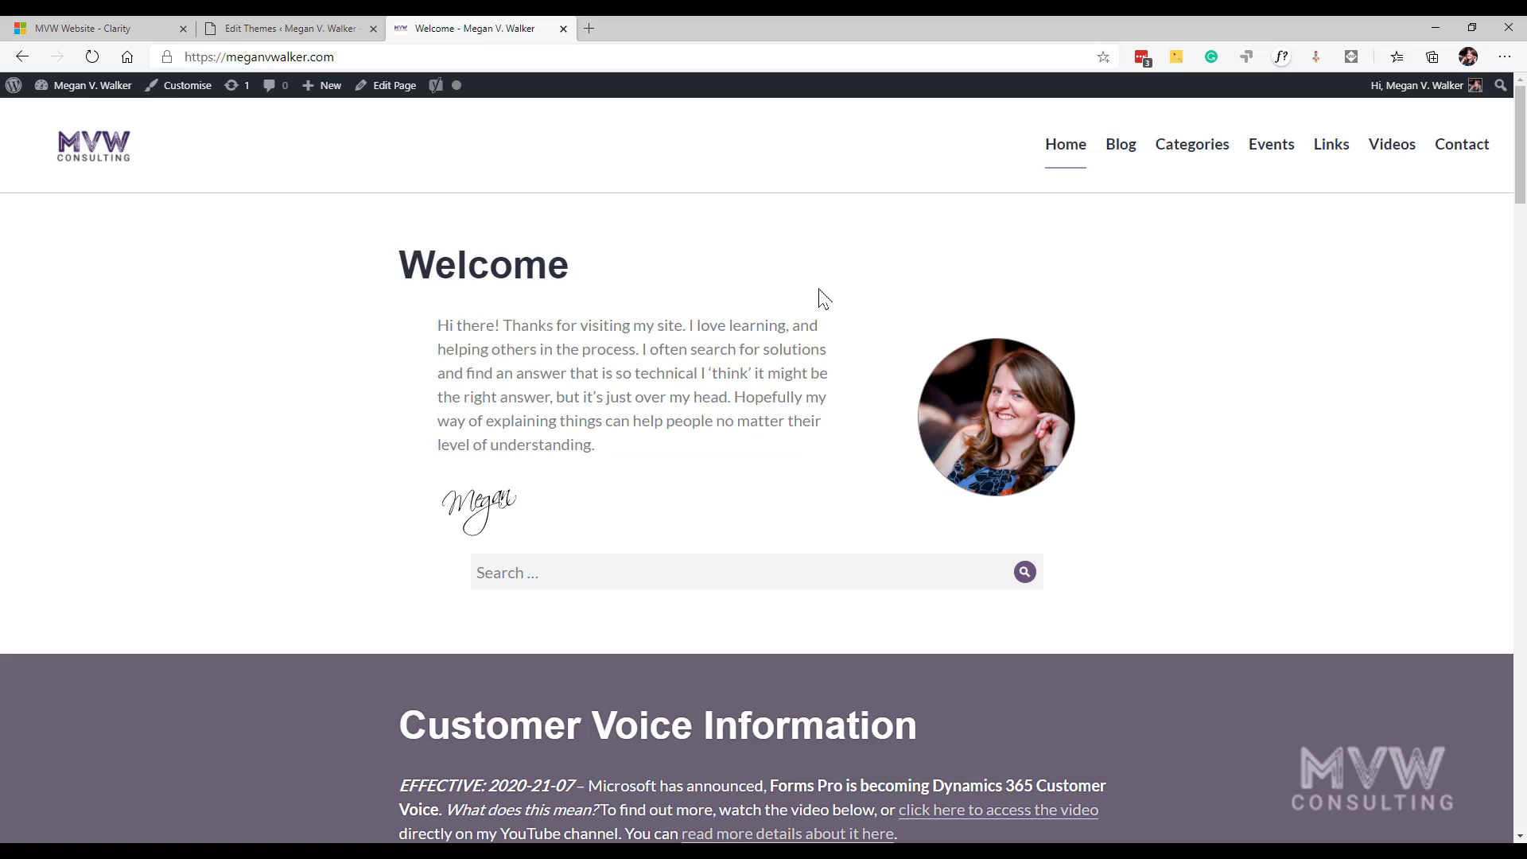
left_click(1113, 147)
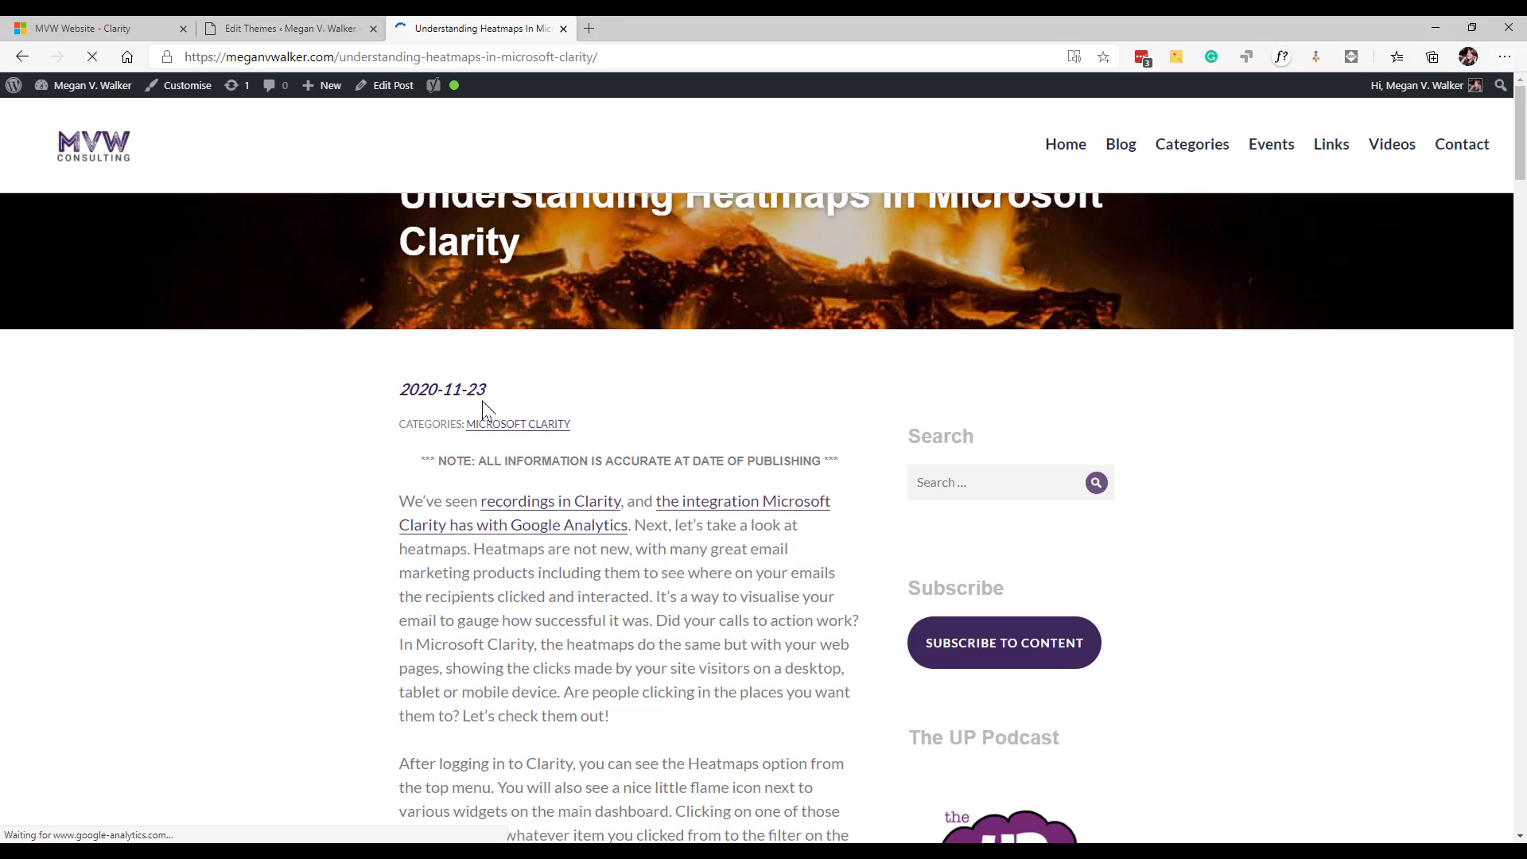
mouse_move(501, 493)
left_mouse_down()
mouse_move(402, 487)
mouse_move(394, 502)
mouse_move(402, 483)
mouse_move(529, 494)
left_mouse_up()
left_click(680, 494)
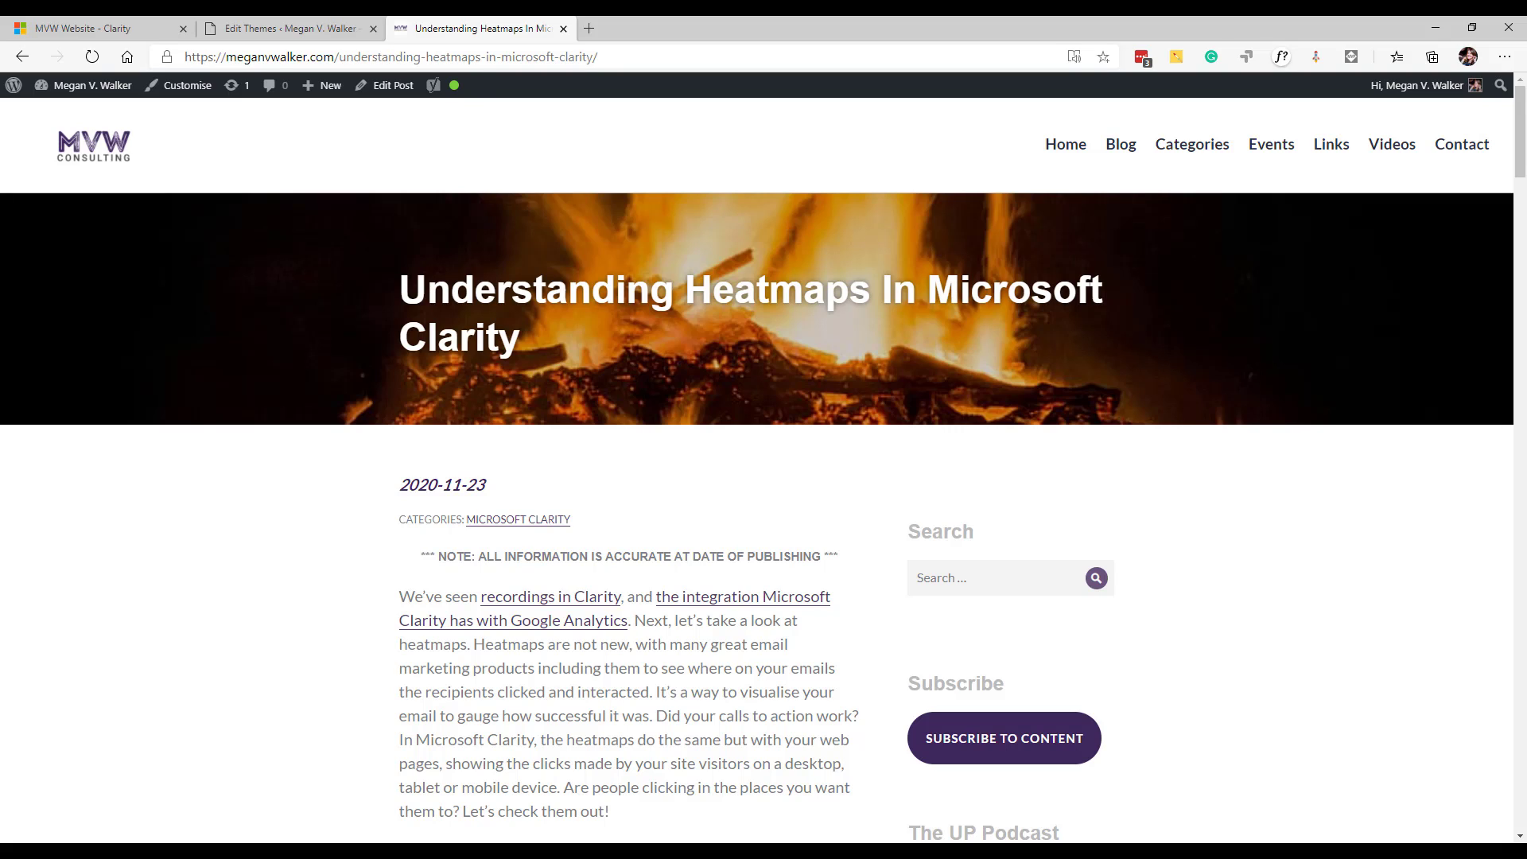
left_click_drag(522, 333, 373, 284)
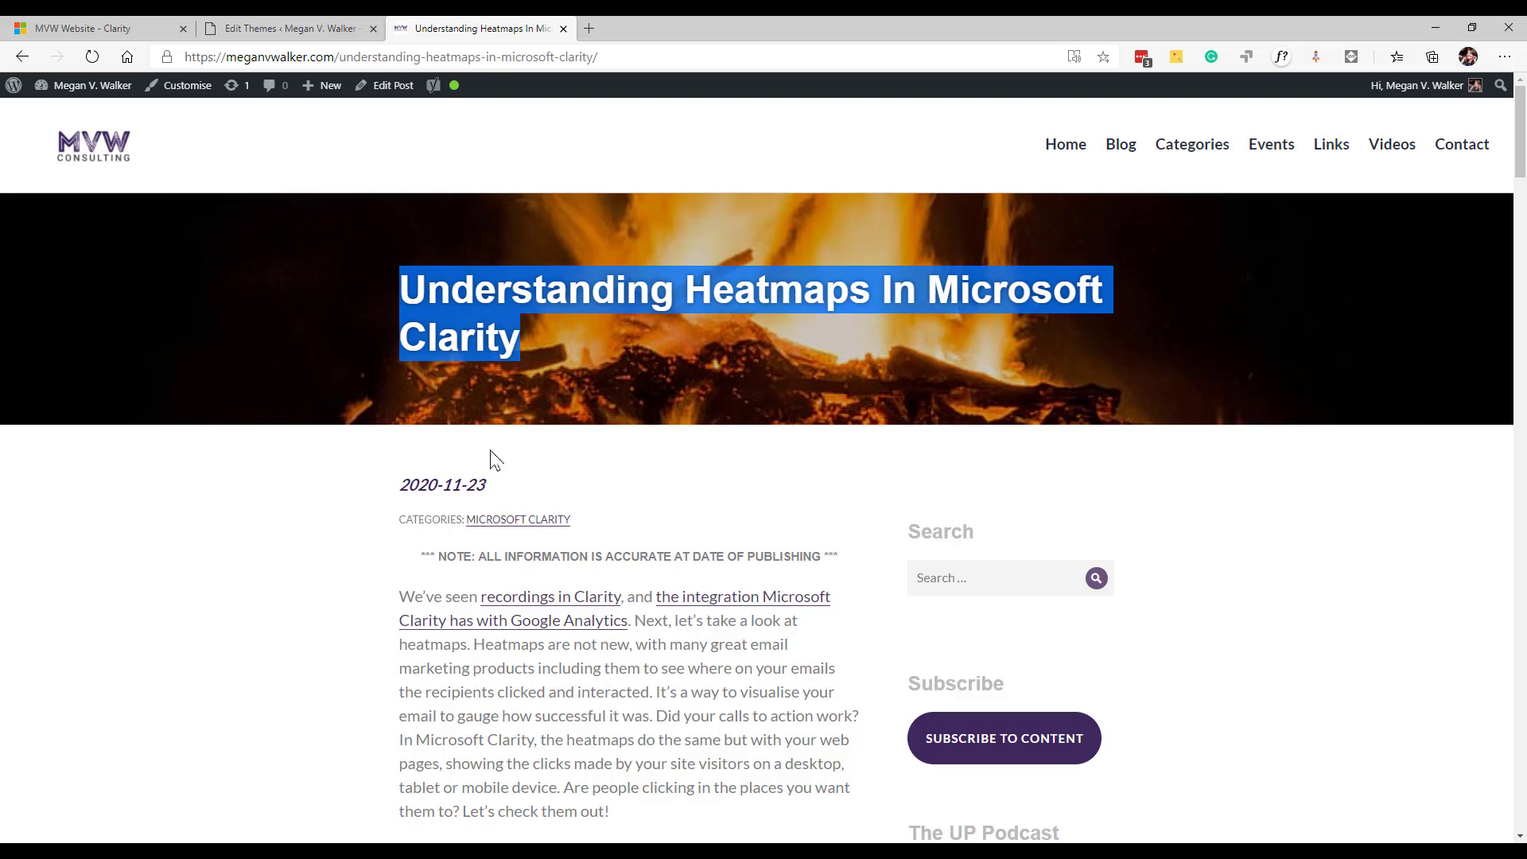
left_click_drag(482, 481, 419, 477)
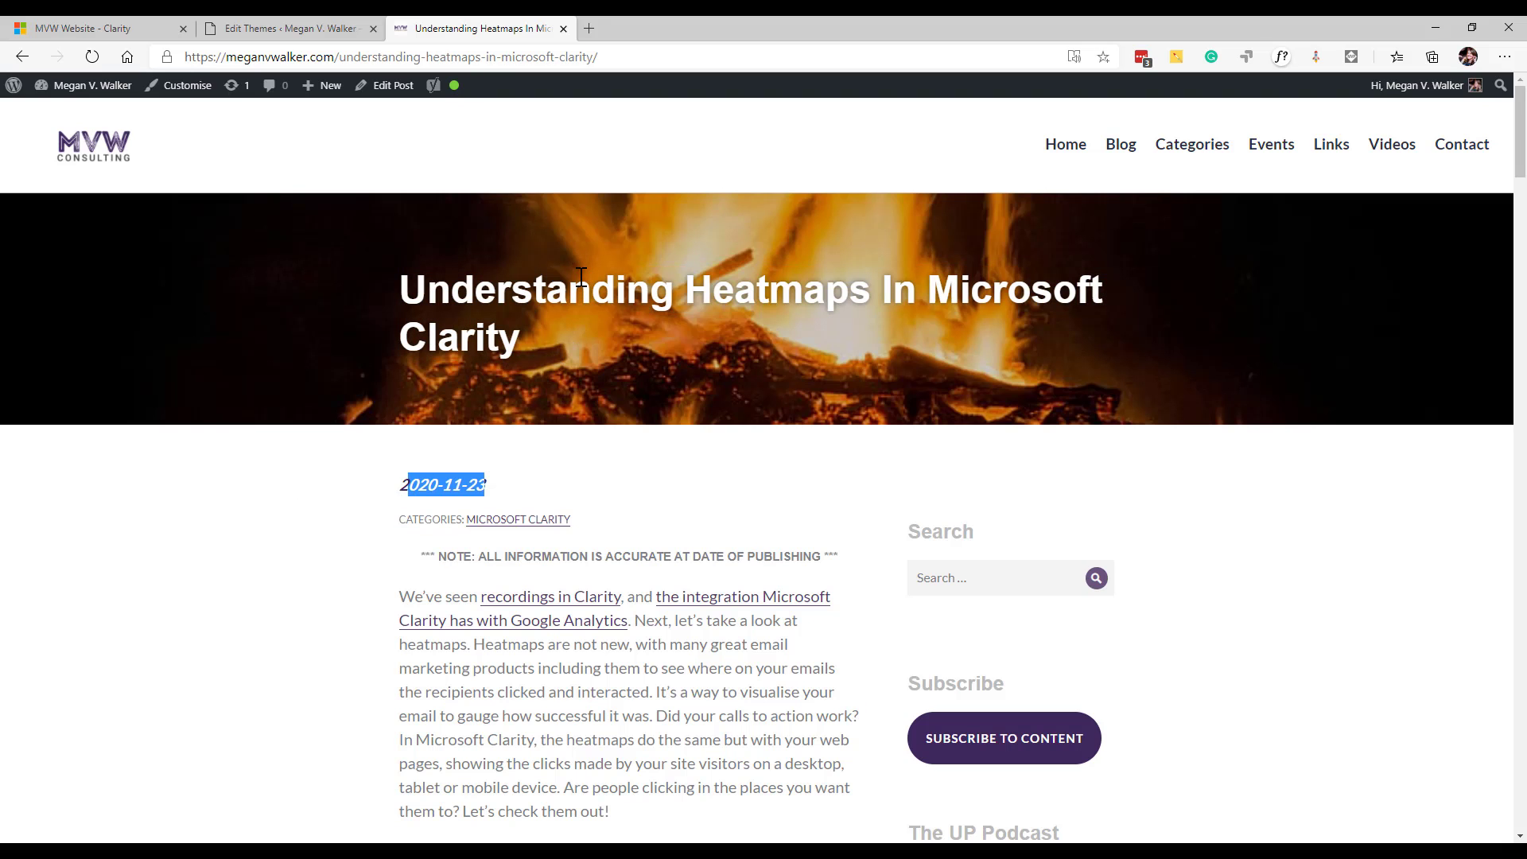
Open Edge DevTools from the post title's context menu
left_click(574, 469)
right_click(572, 291)
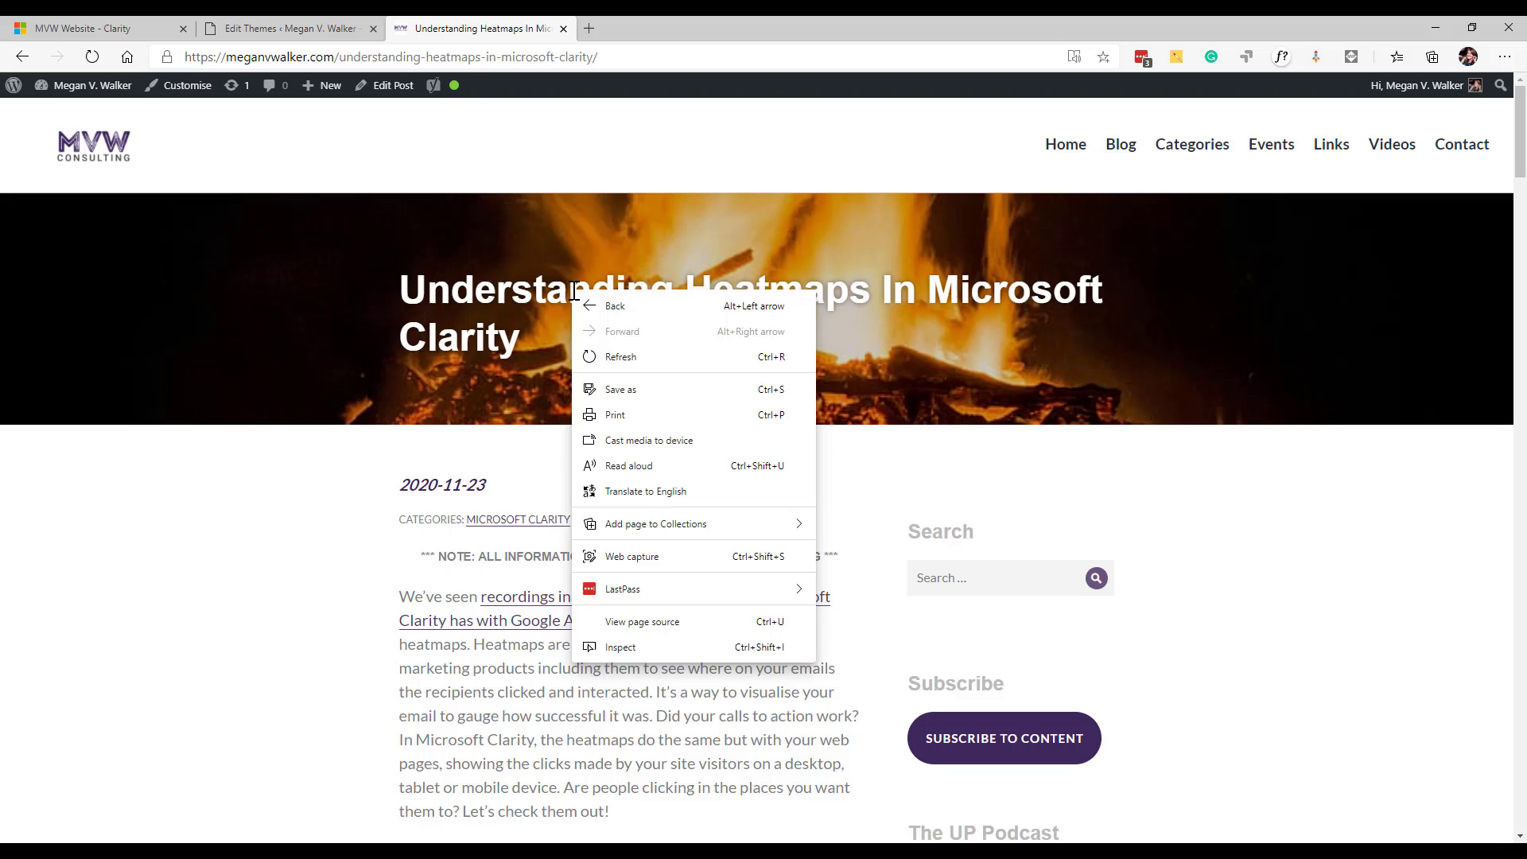
left_click(636, 649)
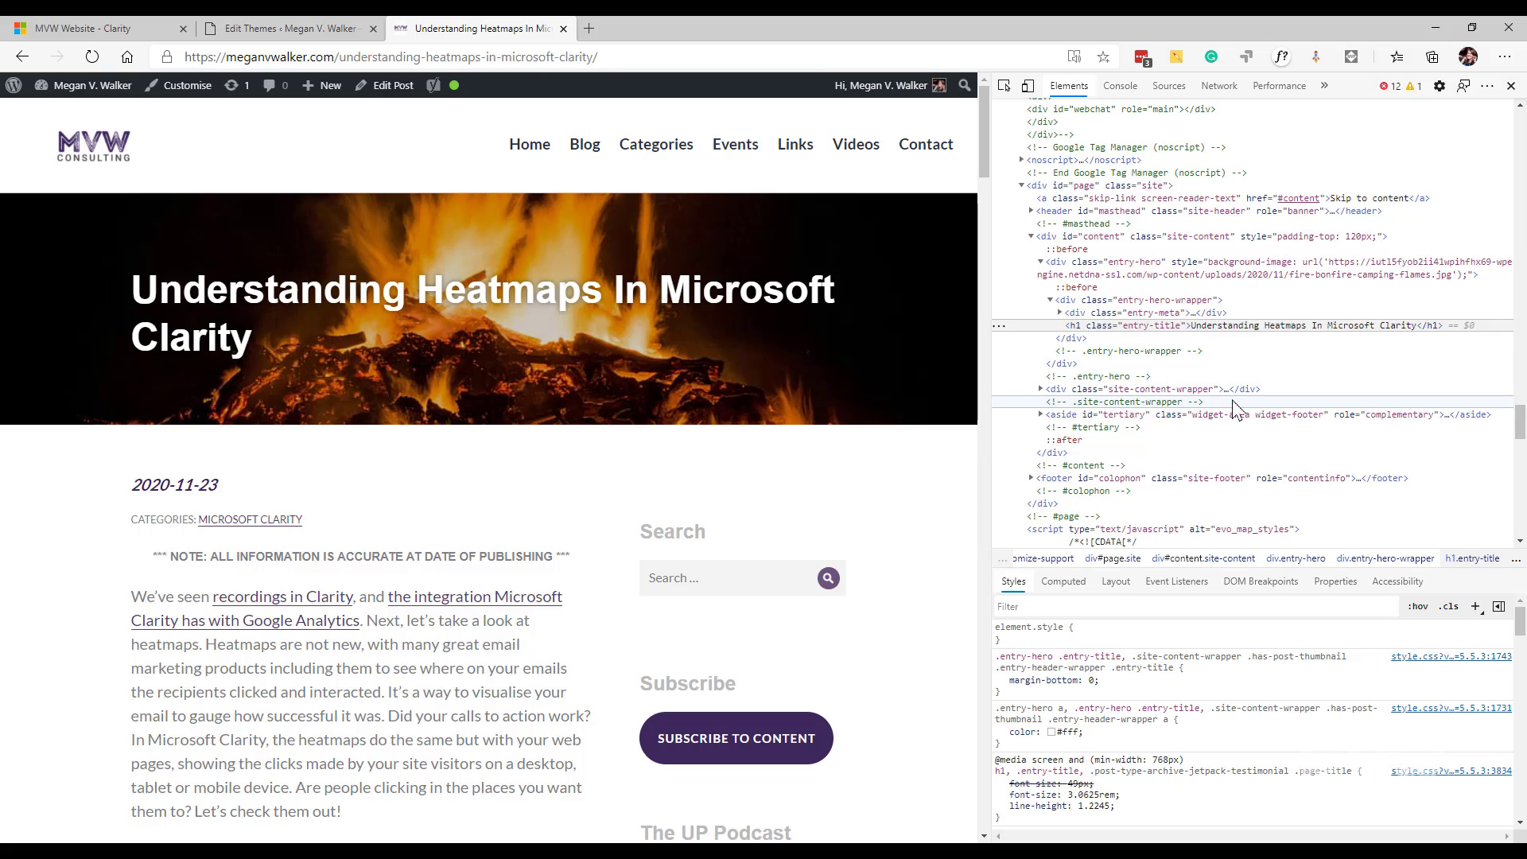
Inspect the date's entry-date div with data-clarity-unmask, then switch to the theme editor's content.php
scroll(1237, 402, "down", 1)
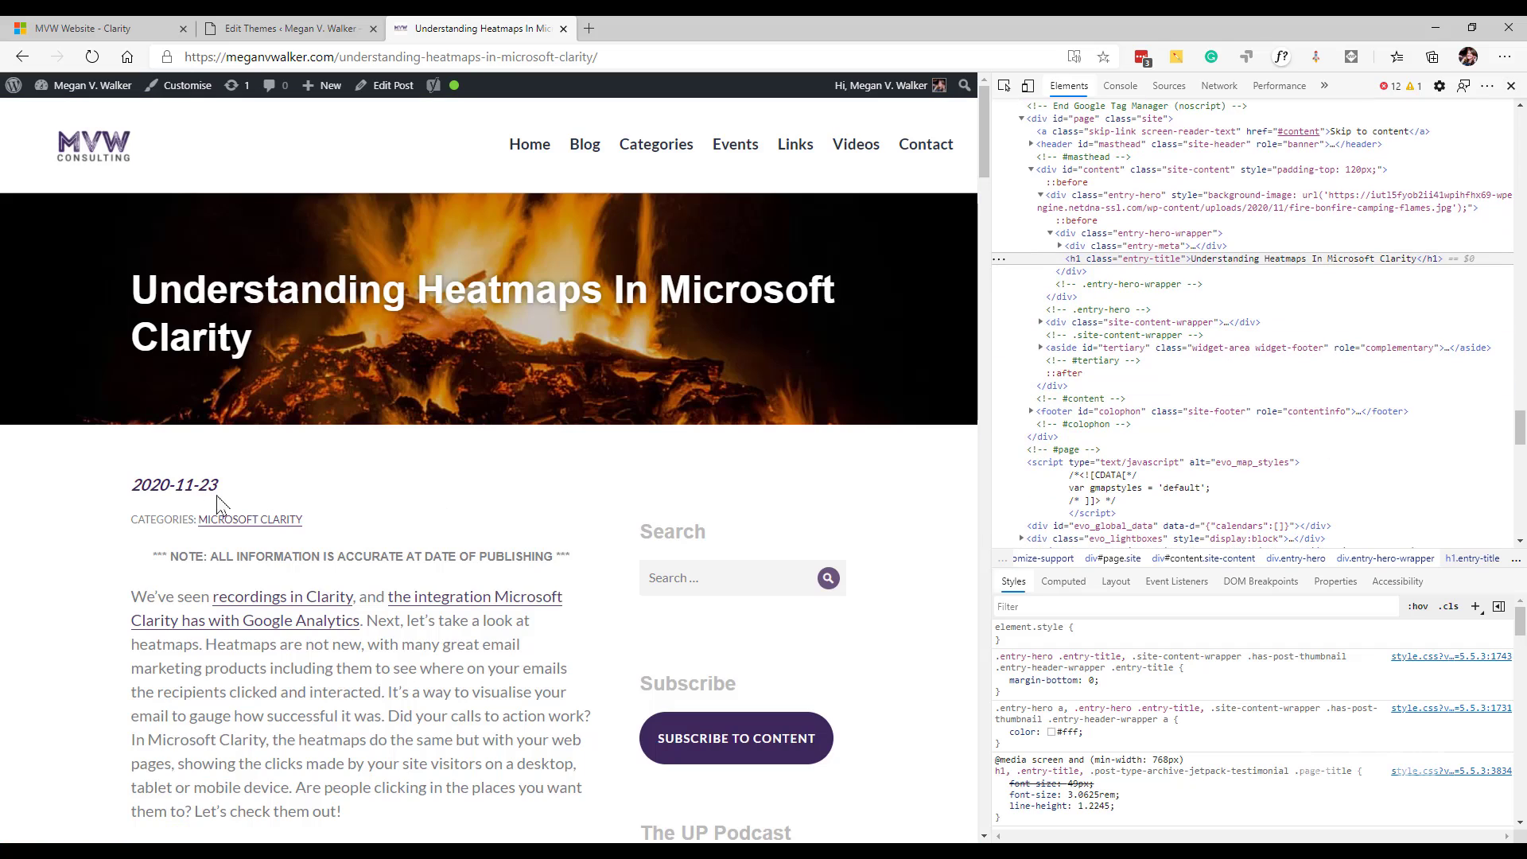
right_click(195, 474)
key("Escape")
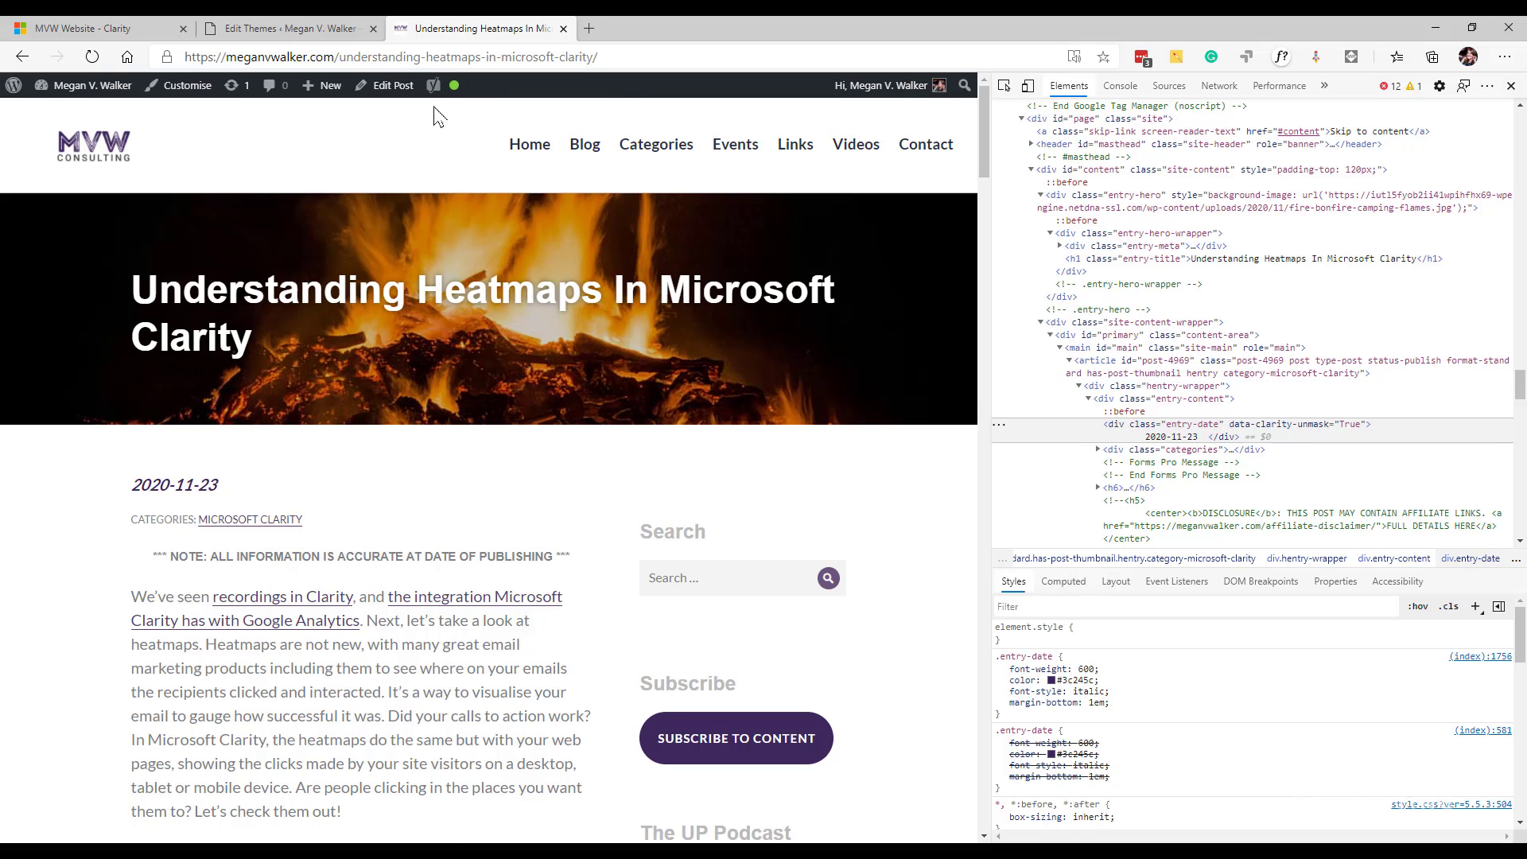
left_click(263, 29)
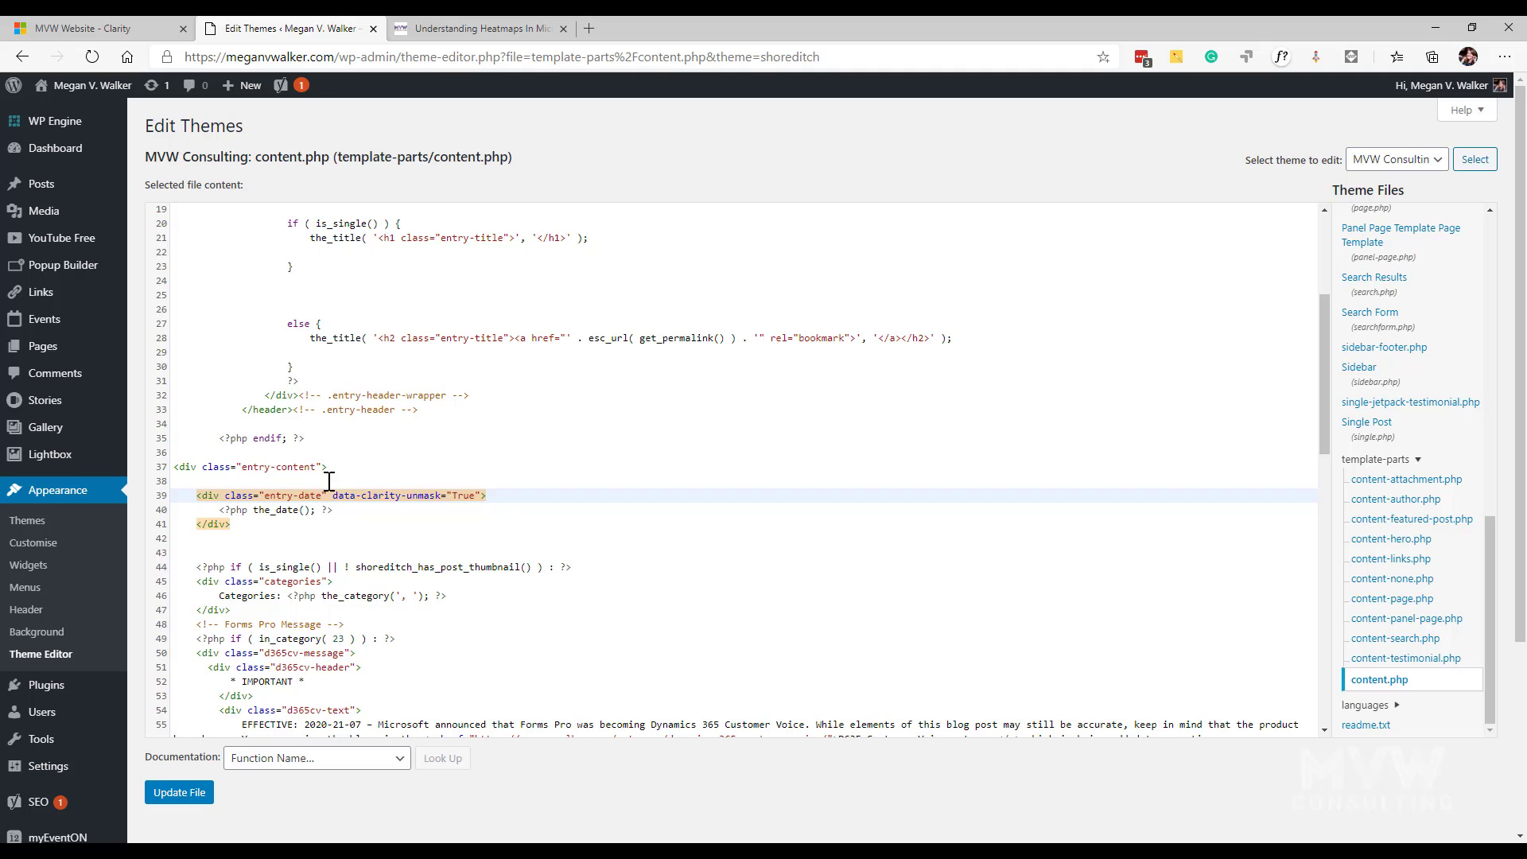
Delete data-clarity-unmask="True" from the entry-date div on content.php line 39, then paste it back
left_click_drag(334, 496, 440, 494)
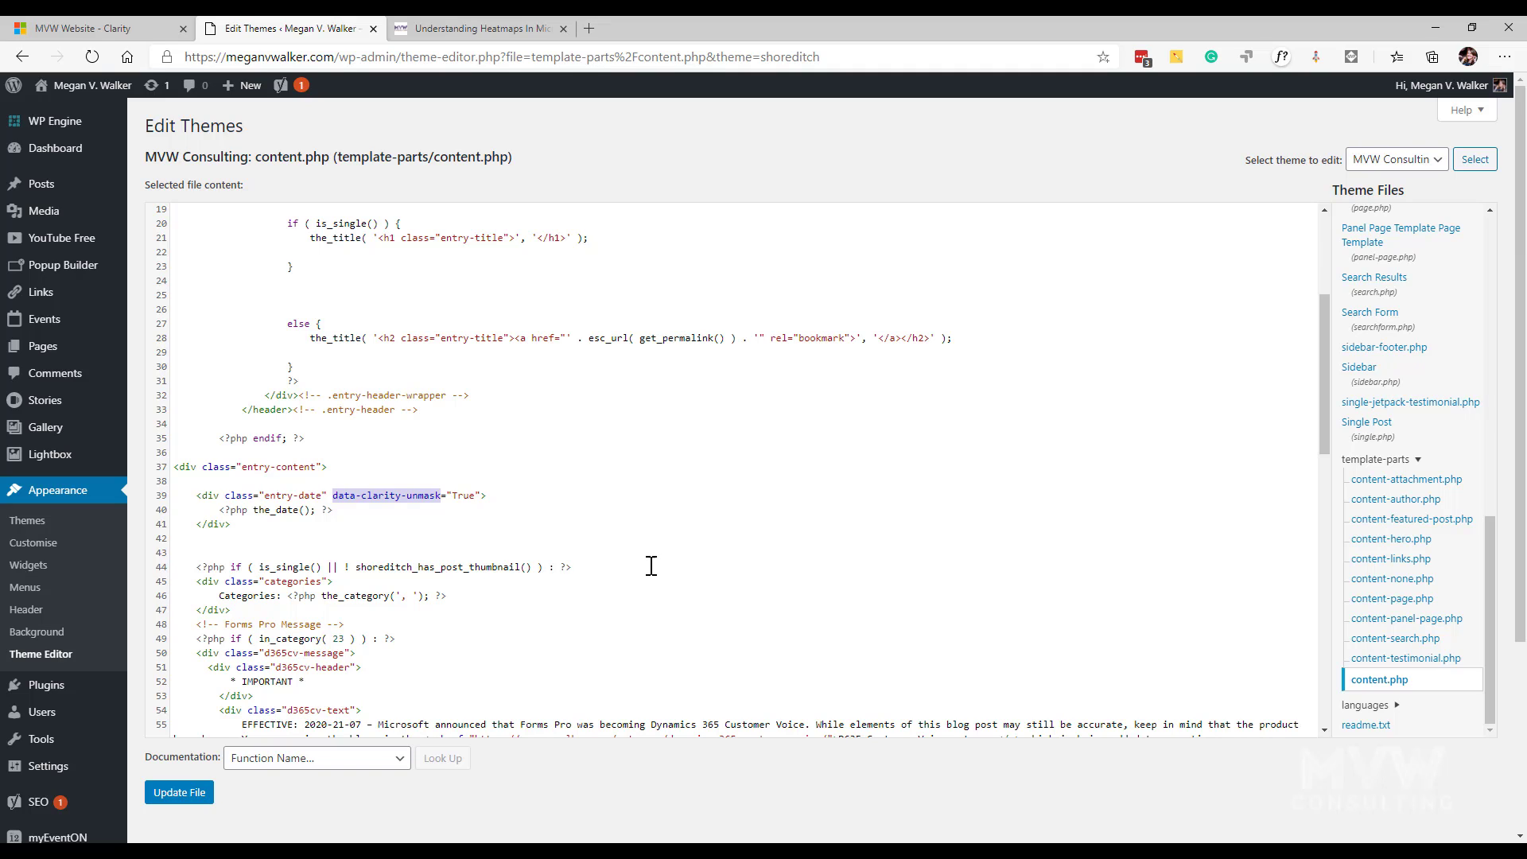
left_click(335, 496)
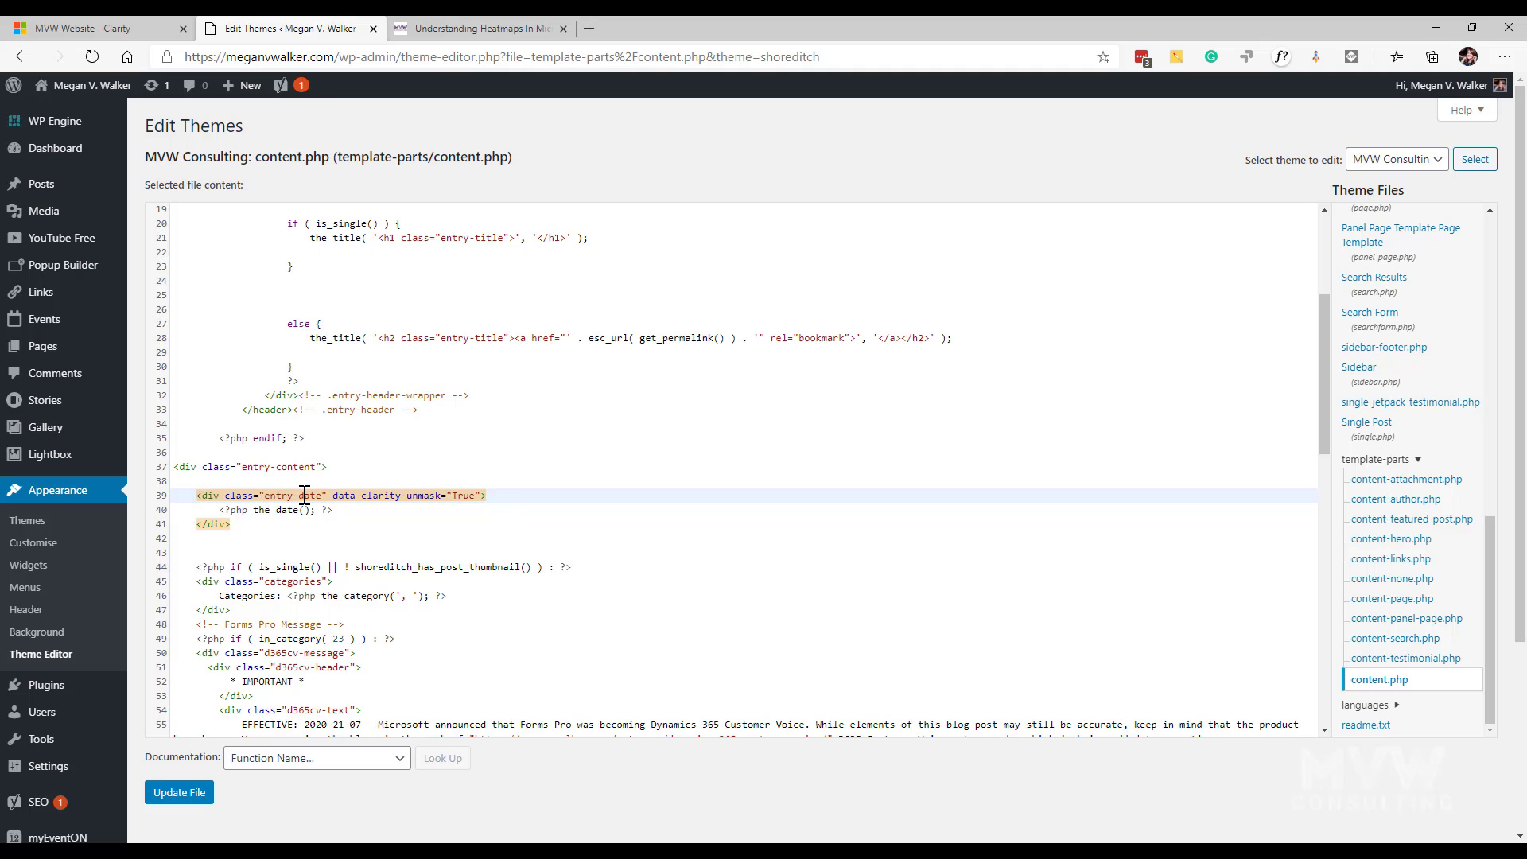
left_click_drag(328, 496, 478, 497)
key("ctrl+c")
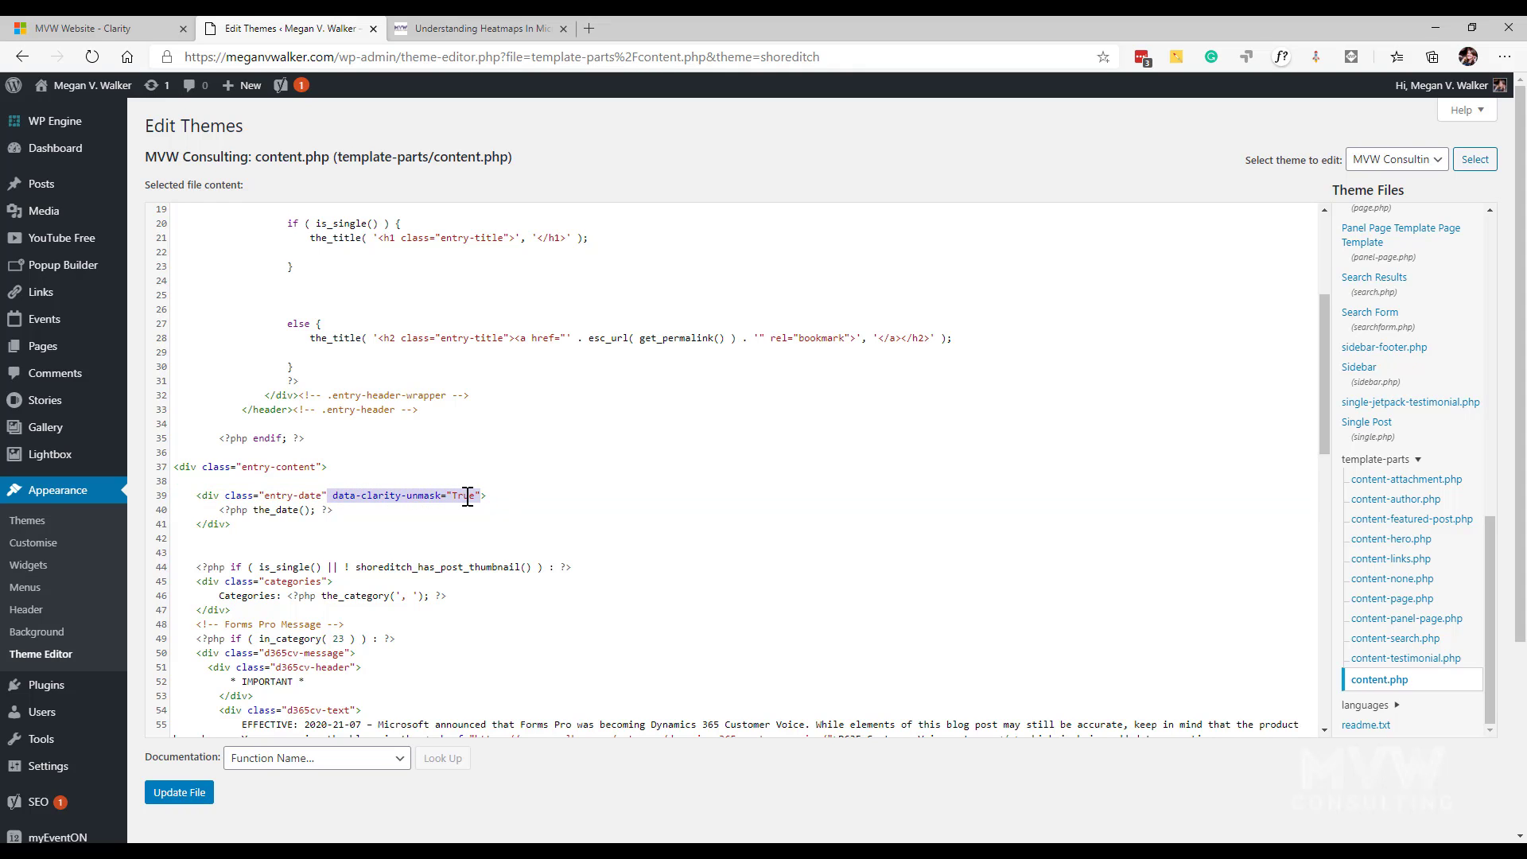
key("BackSpace")
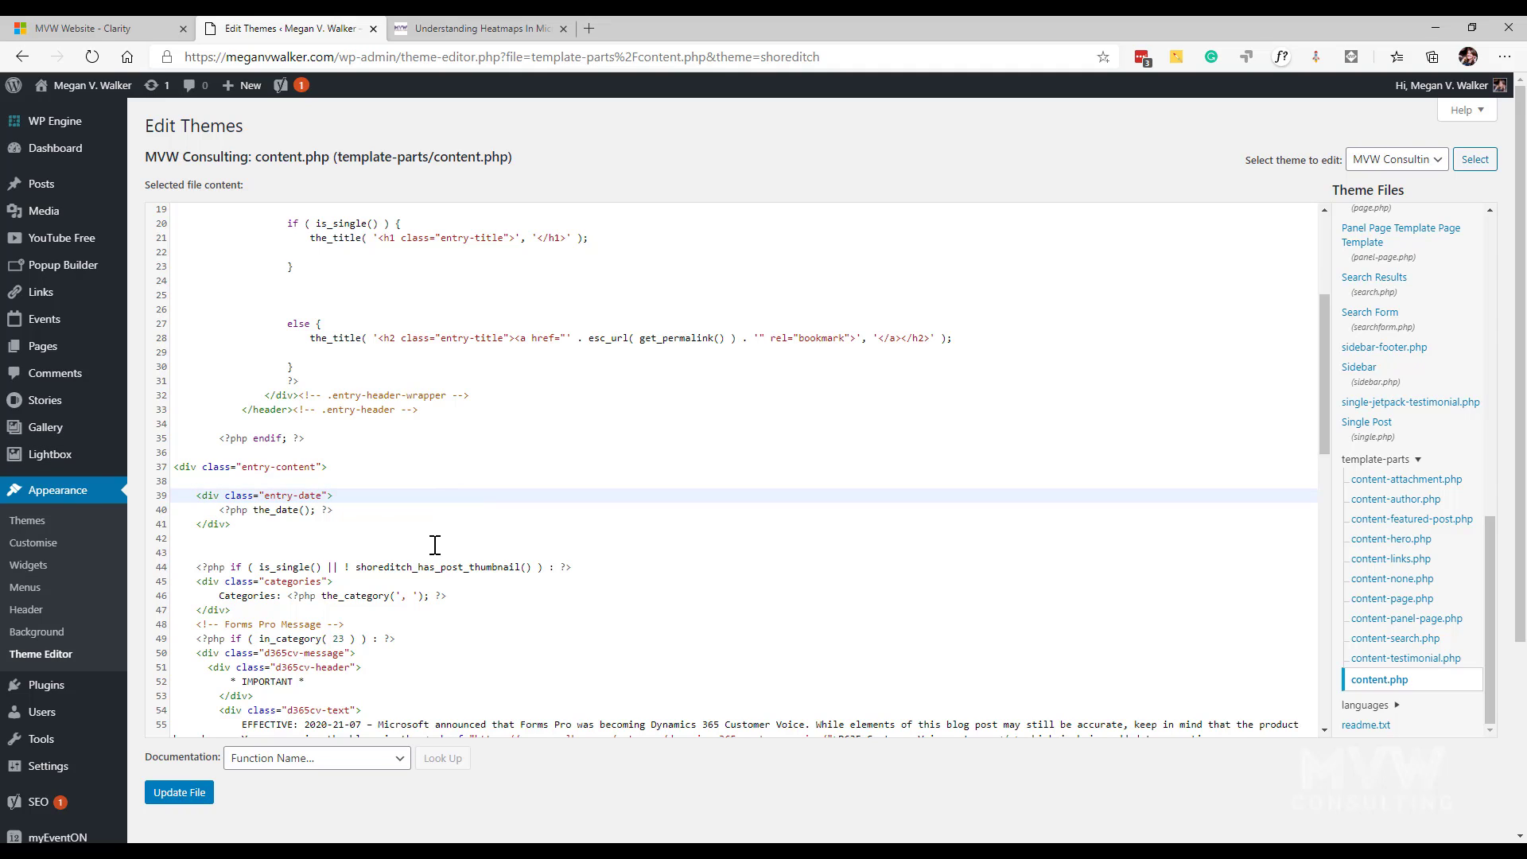
left_click_drag(388, 514, 202, 515)
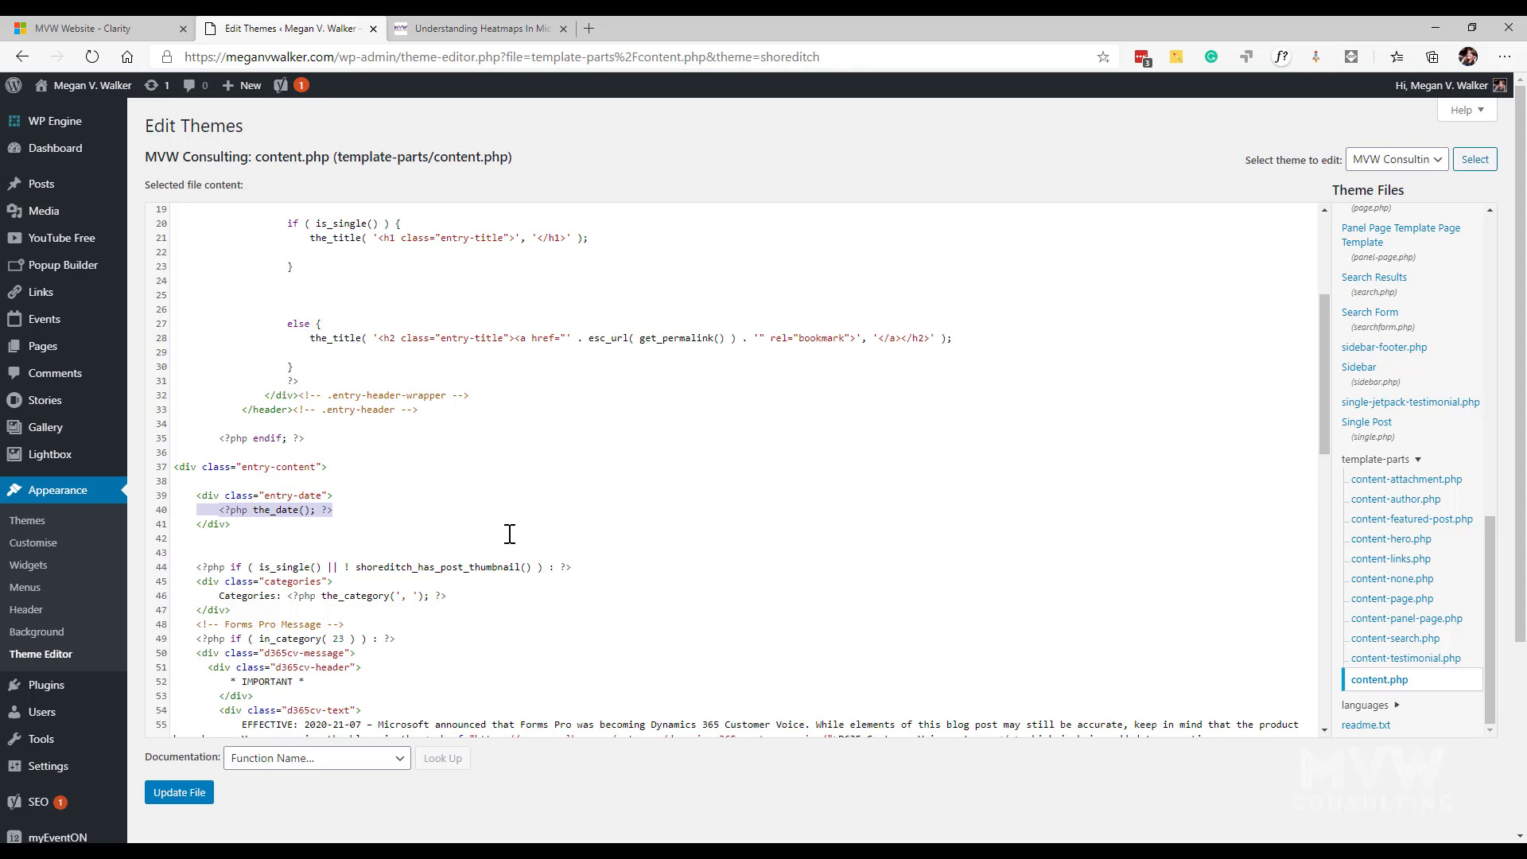
left_click(328, 495)
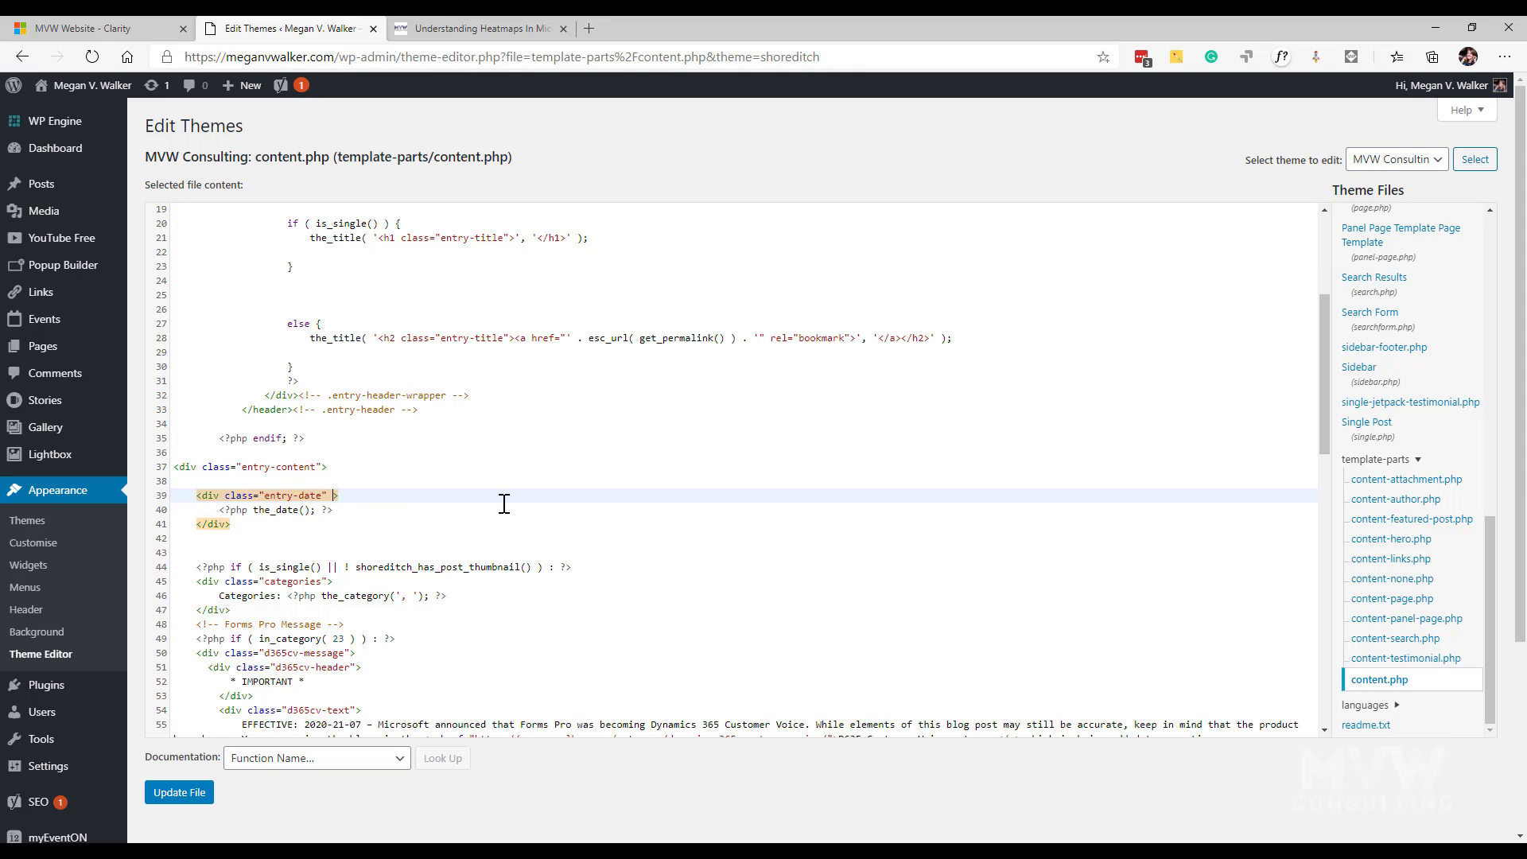
key("ctrl+v")
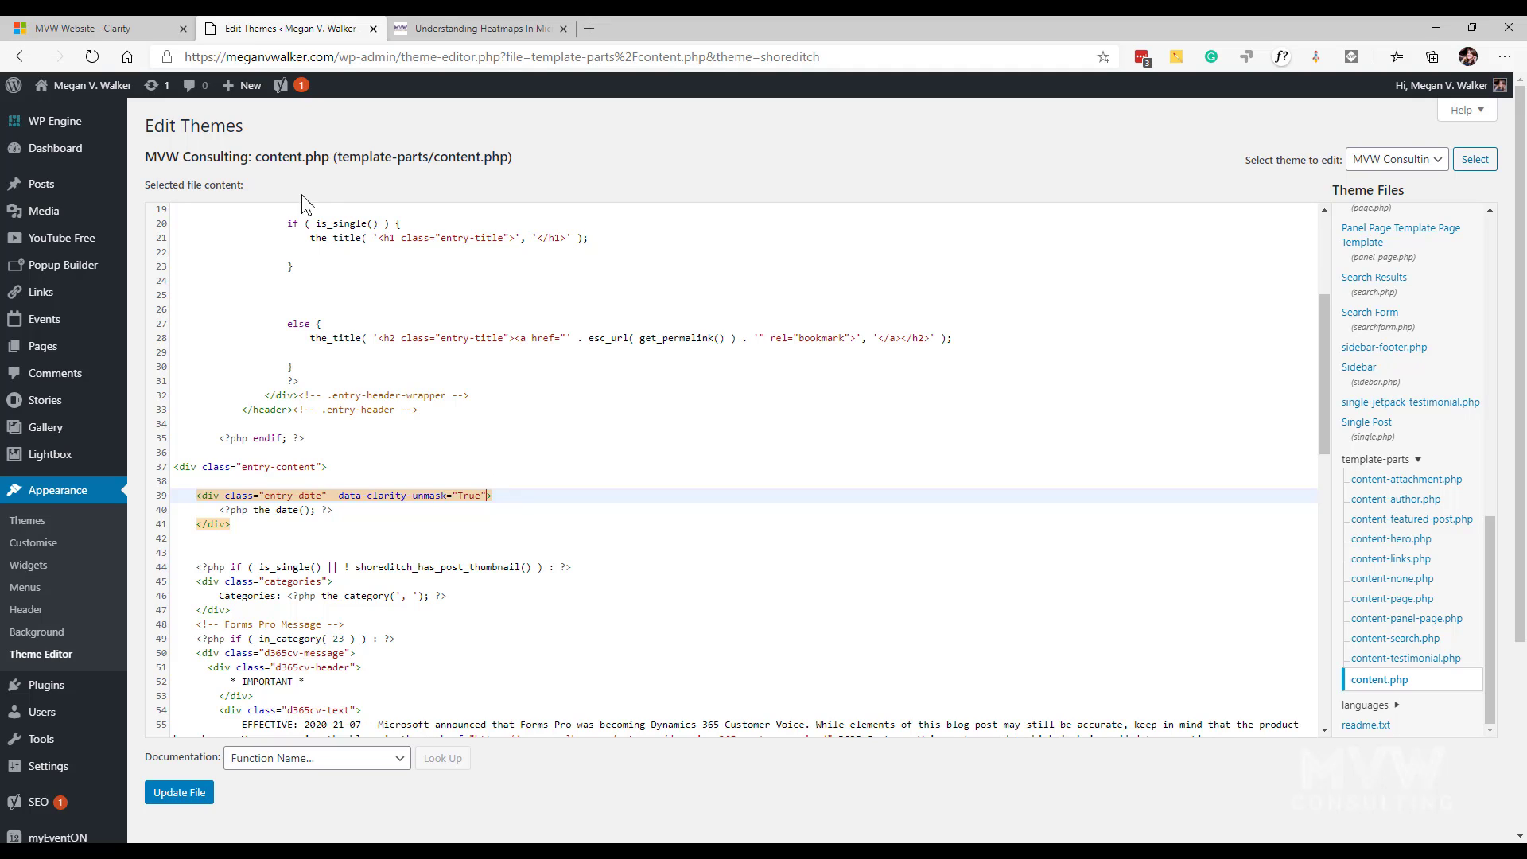
Limit the Clarity heatmap to today's visits and clear its URL filter
left_click(93, 31)
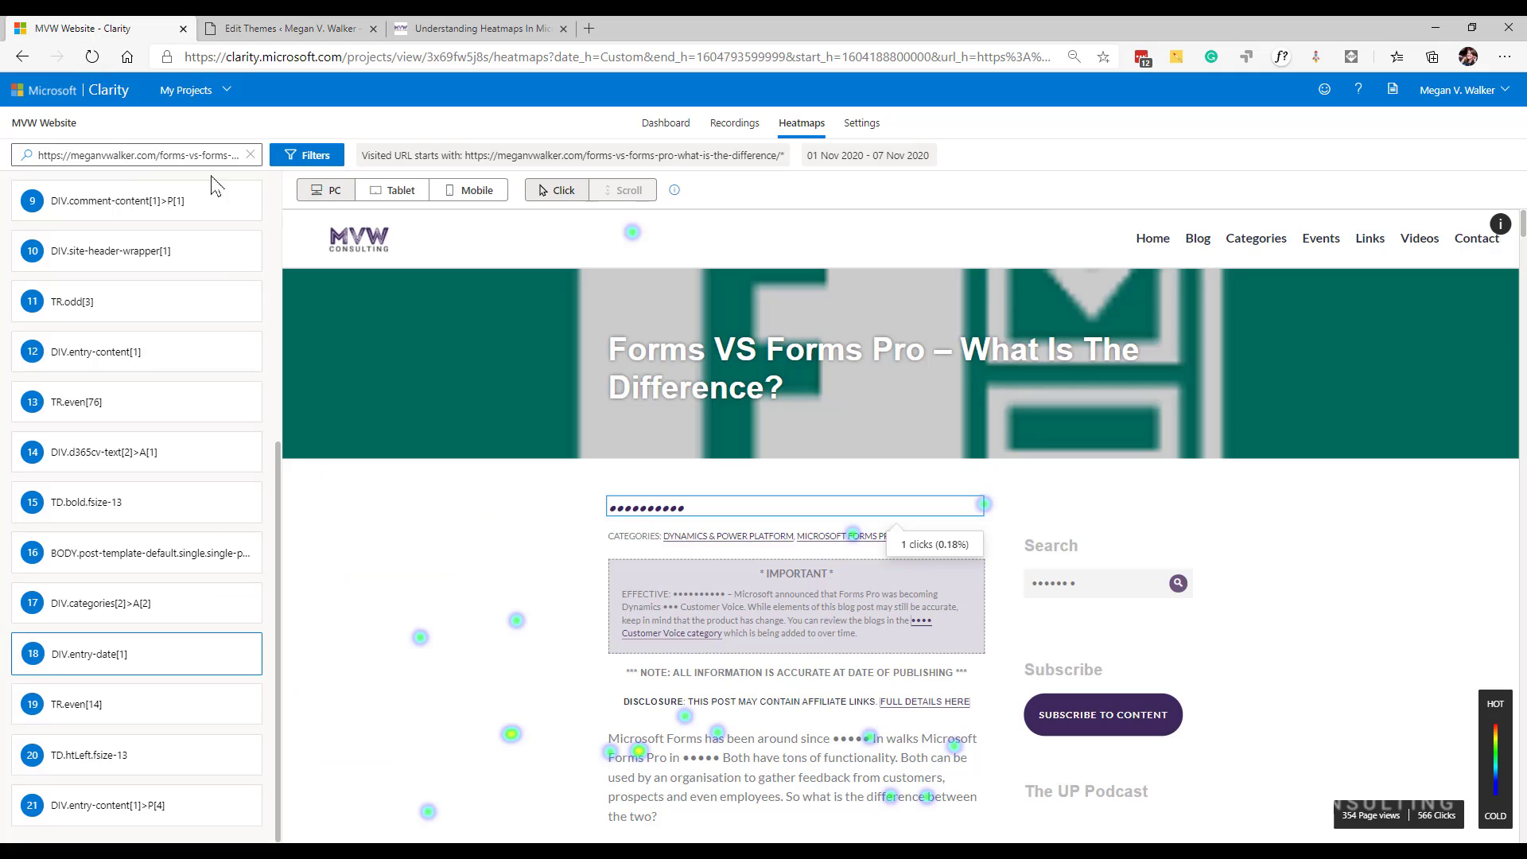
left_click(314, 154)
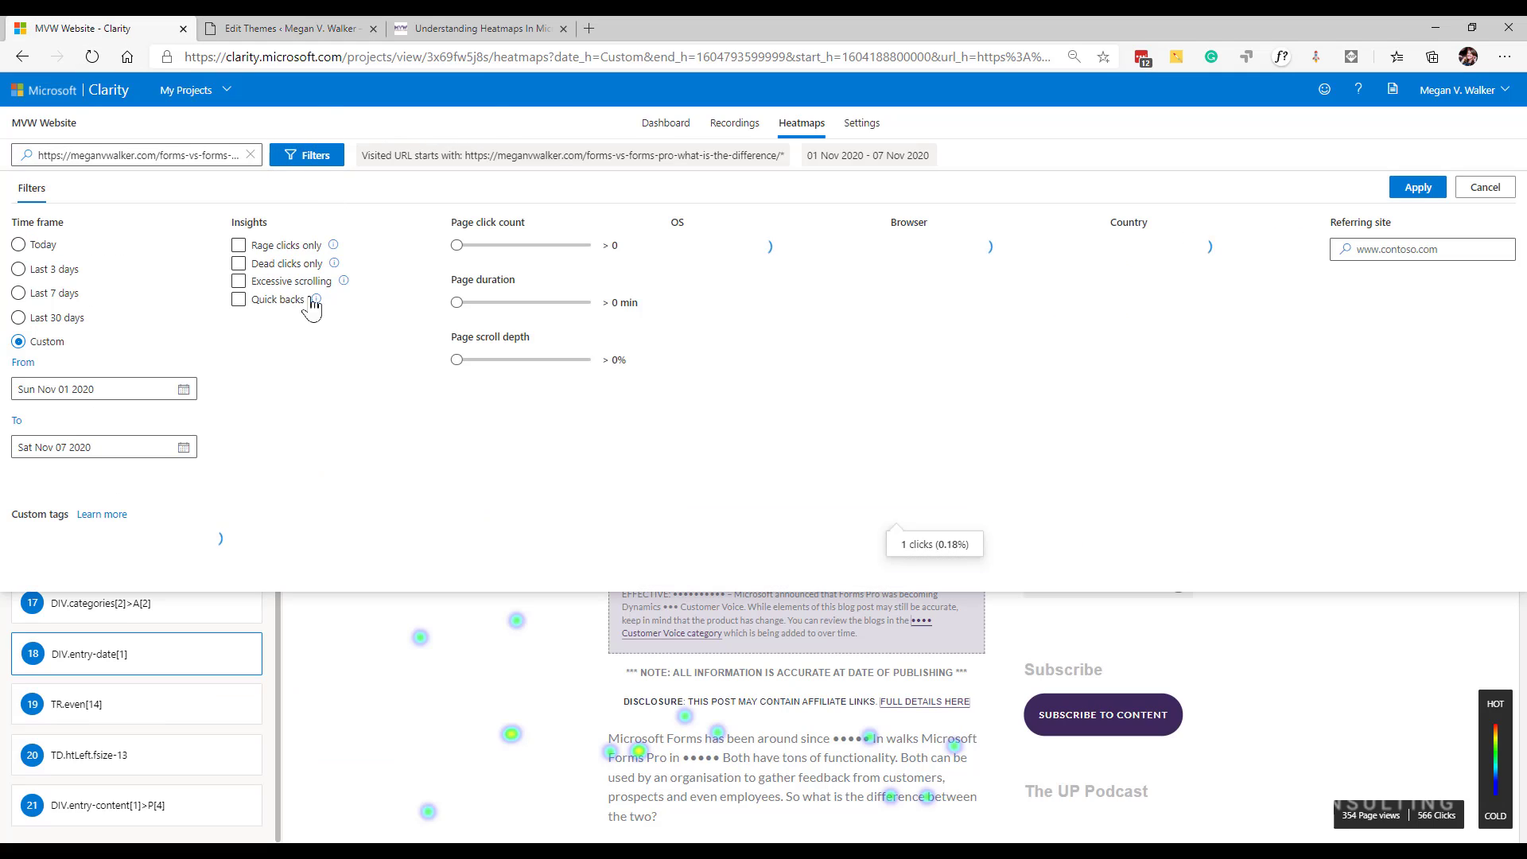
left_click(19, 245)
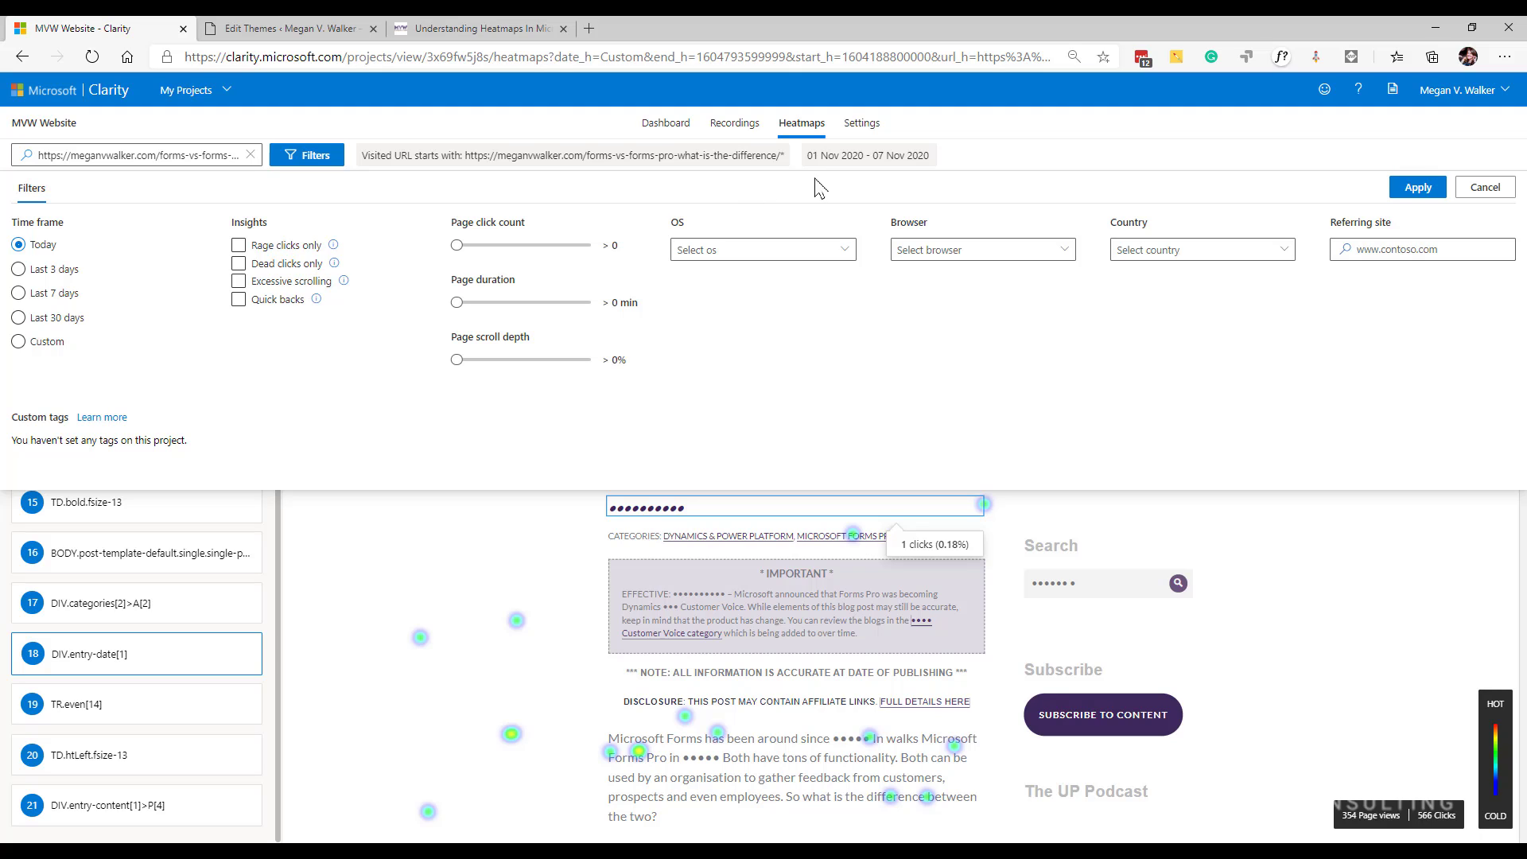
left_click(250, 154)
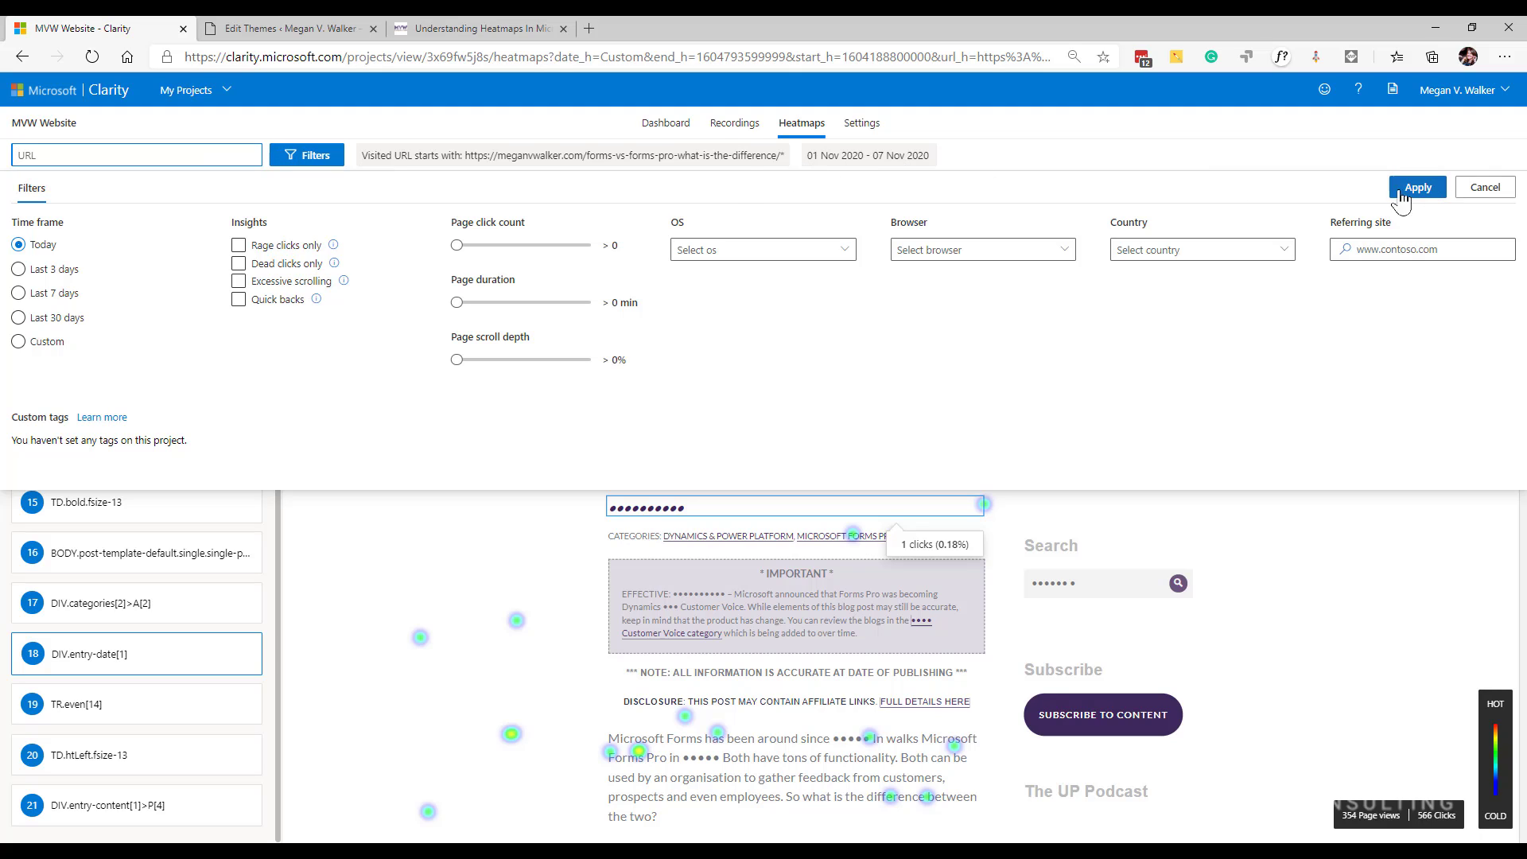
Filter session recordings to Today and open the most recent 00:56 session
left_click(735, 124)
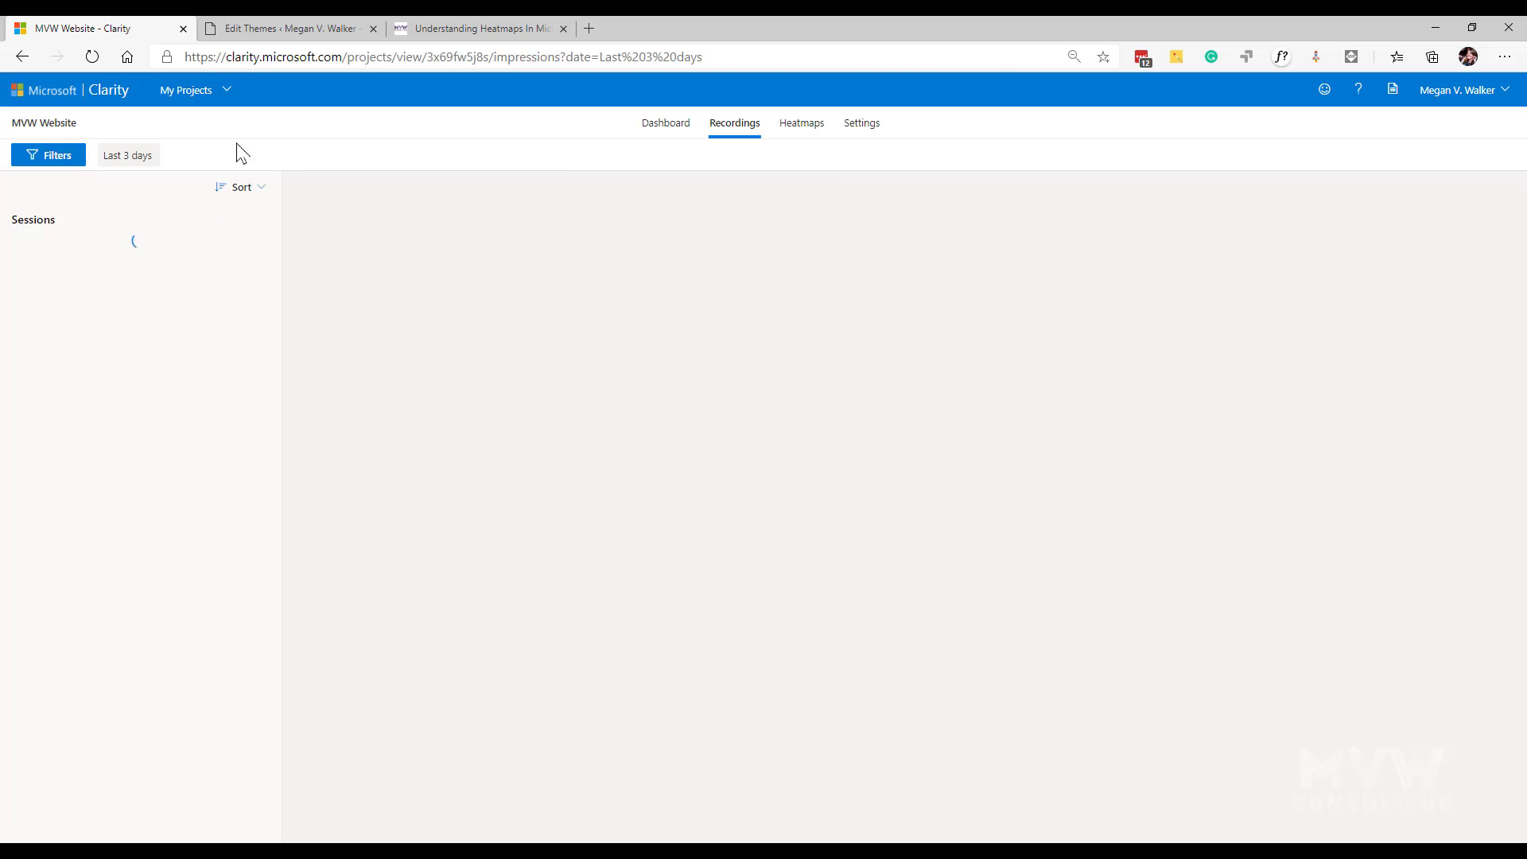
left_click(25, 163)
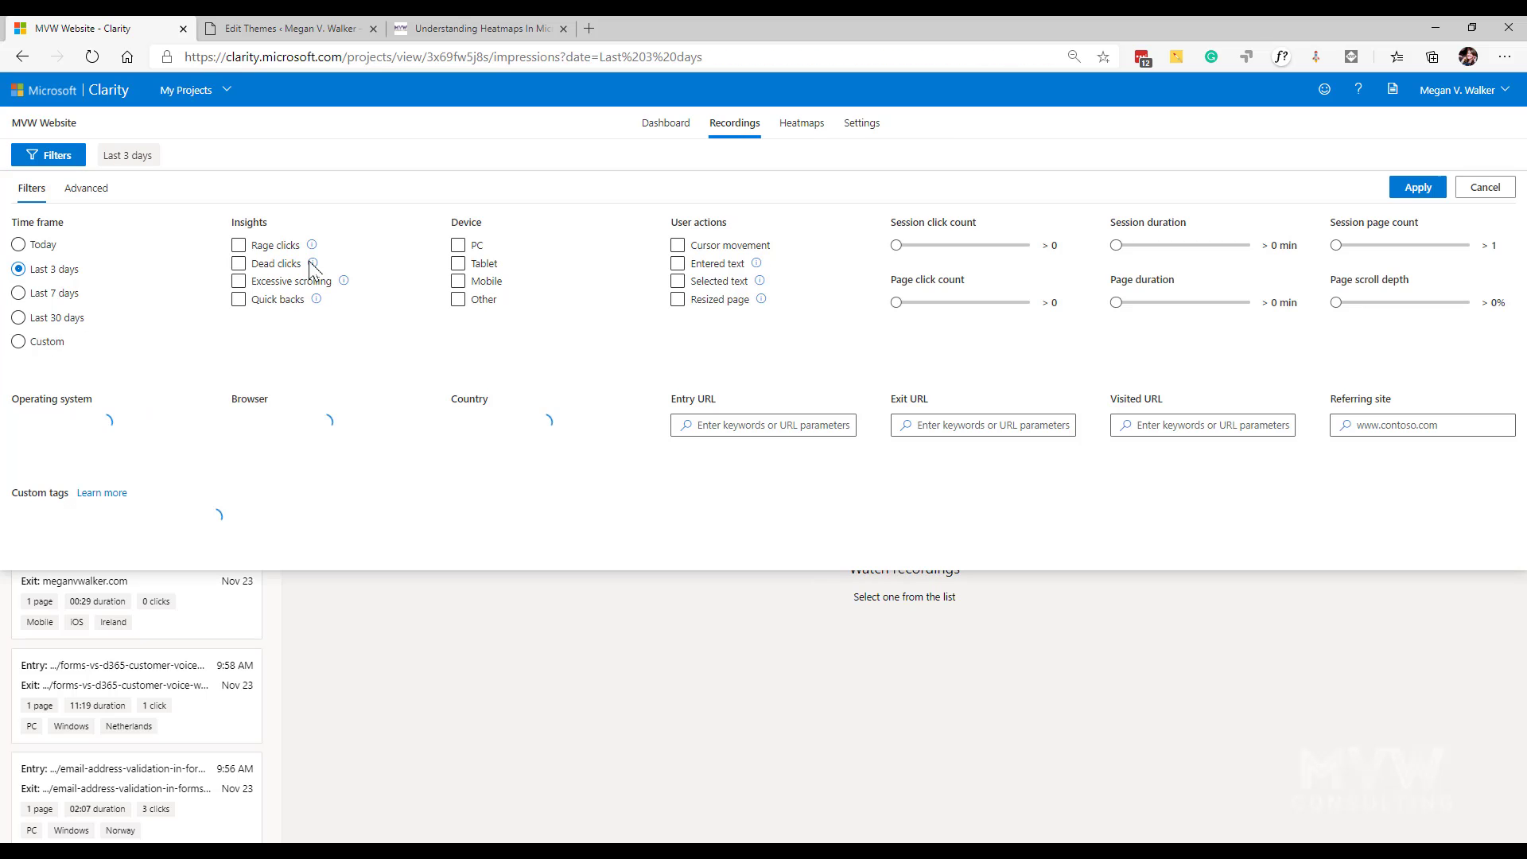
left_click(19, 244)
left_click(1417, 188)
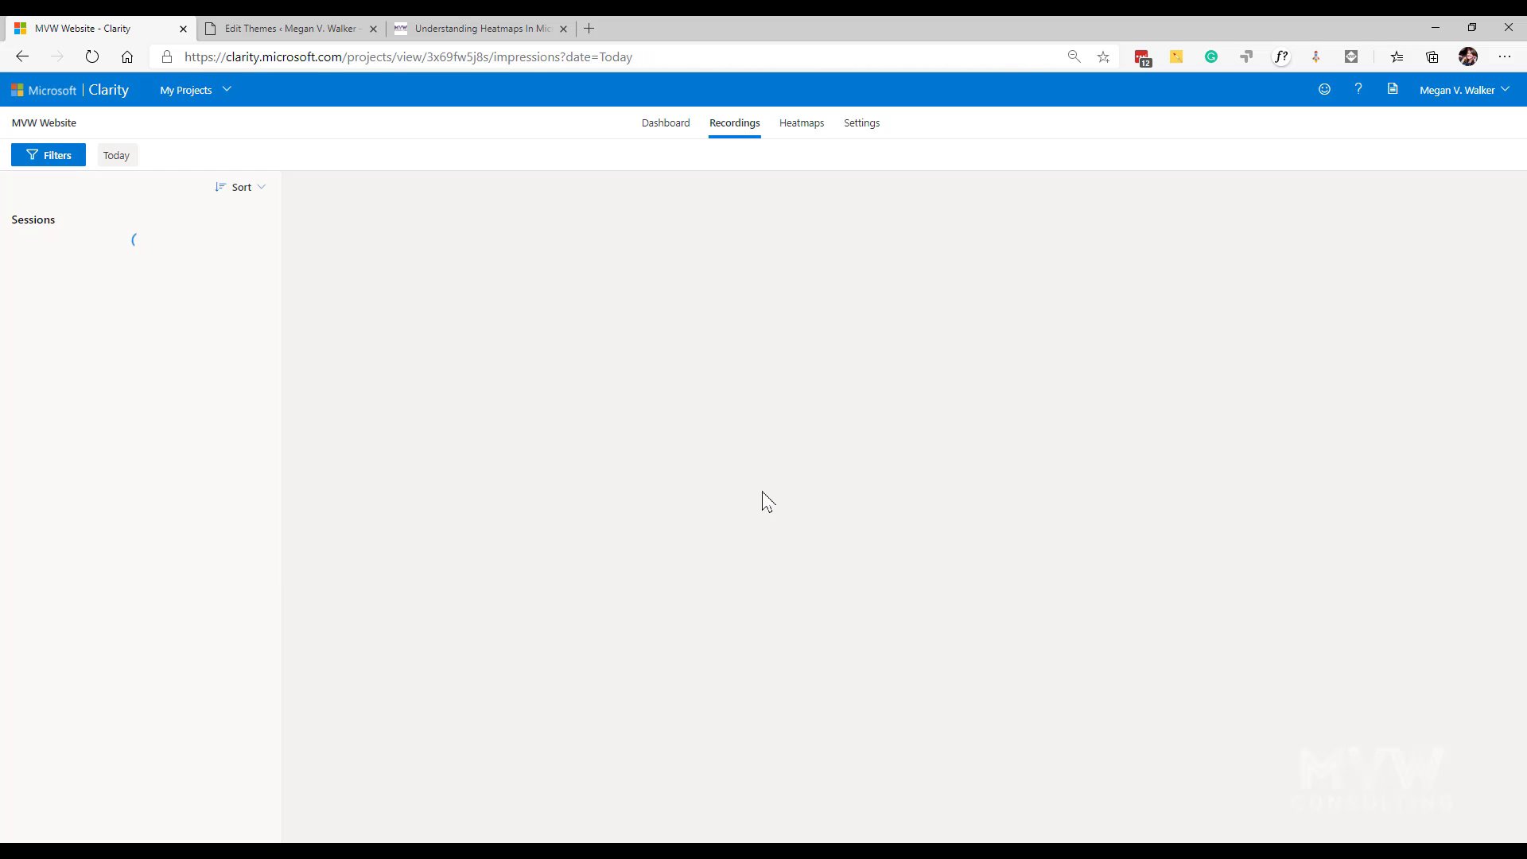
left_click(112, 268)
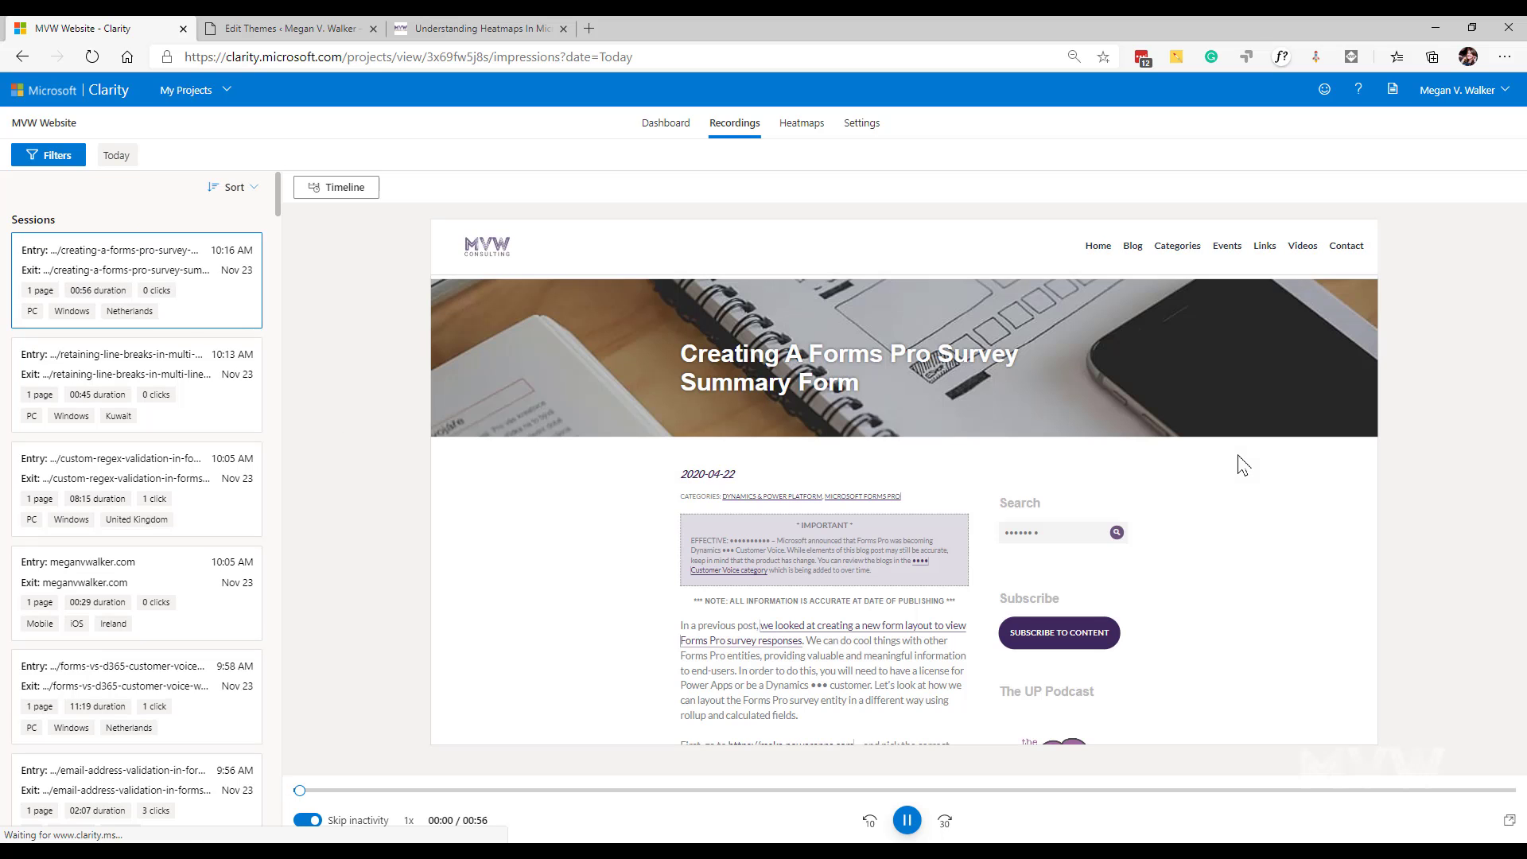
Pause the replay near its start so the 2020-04-22 post date shows unmasked
left_click(907, 820)
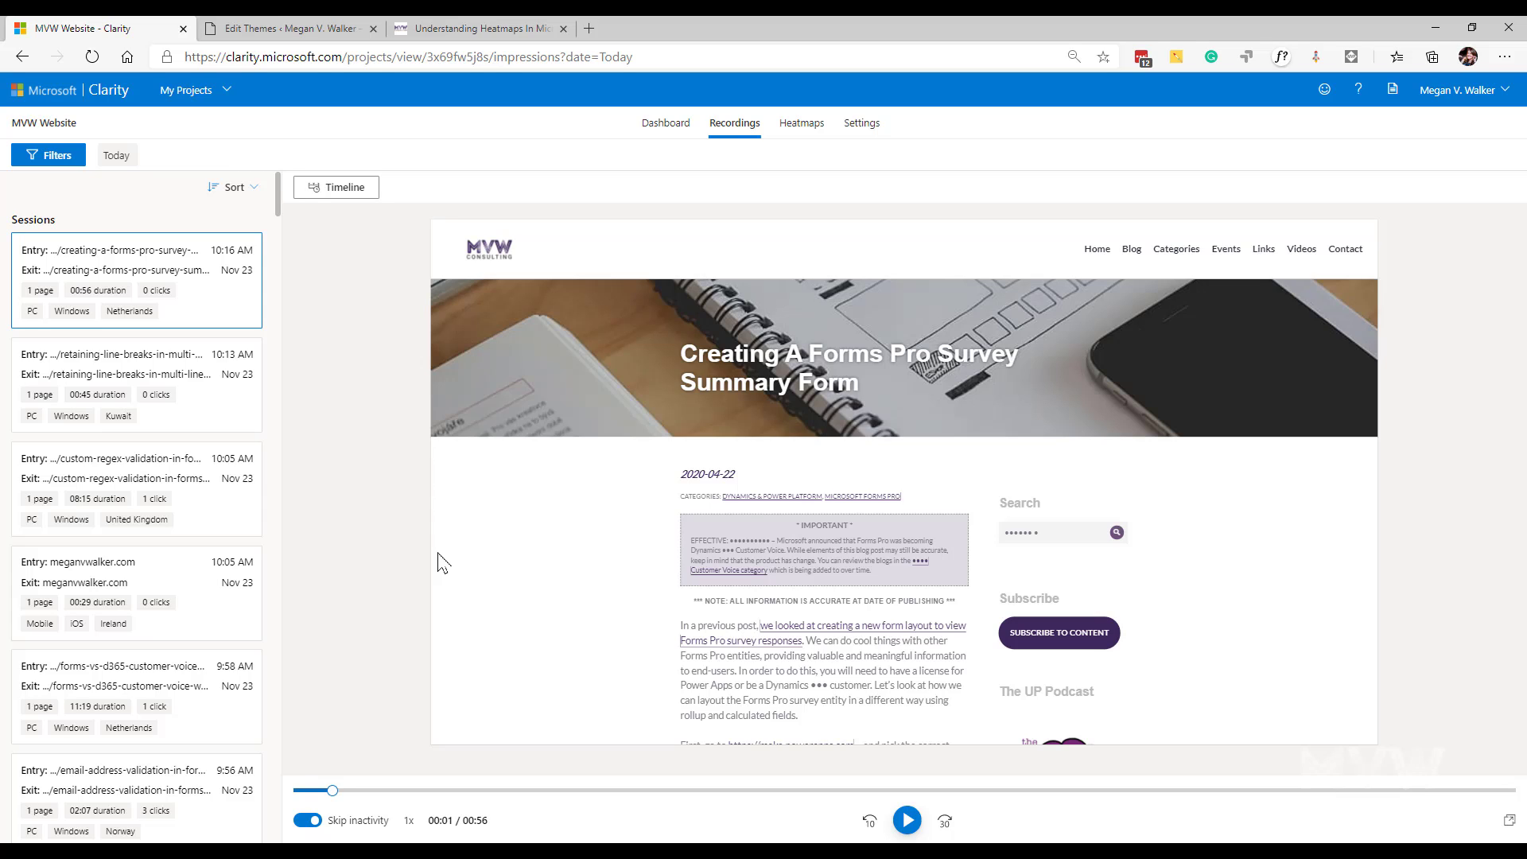
Return to the blog post tab, close DevTools and scroll down the page
left_click(477, 28)
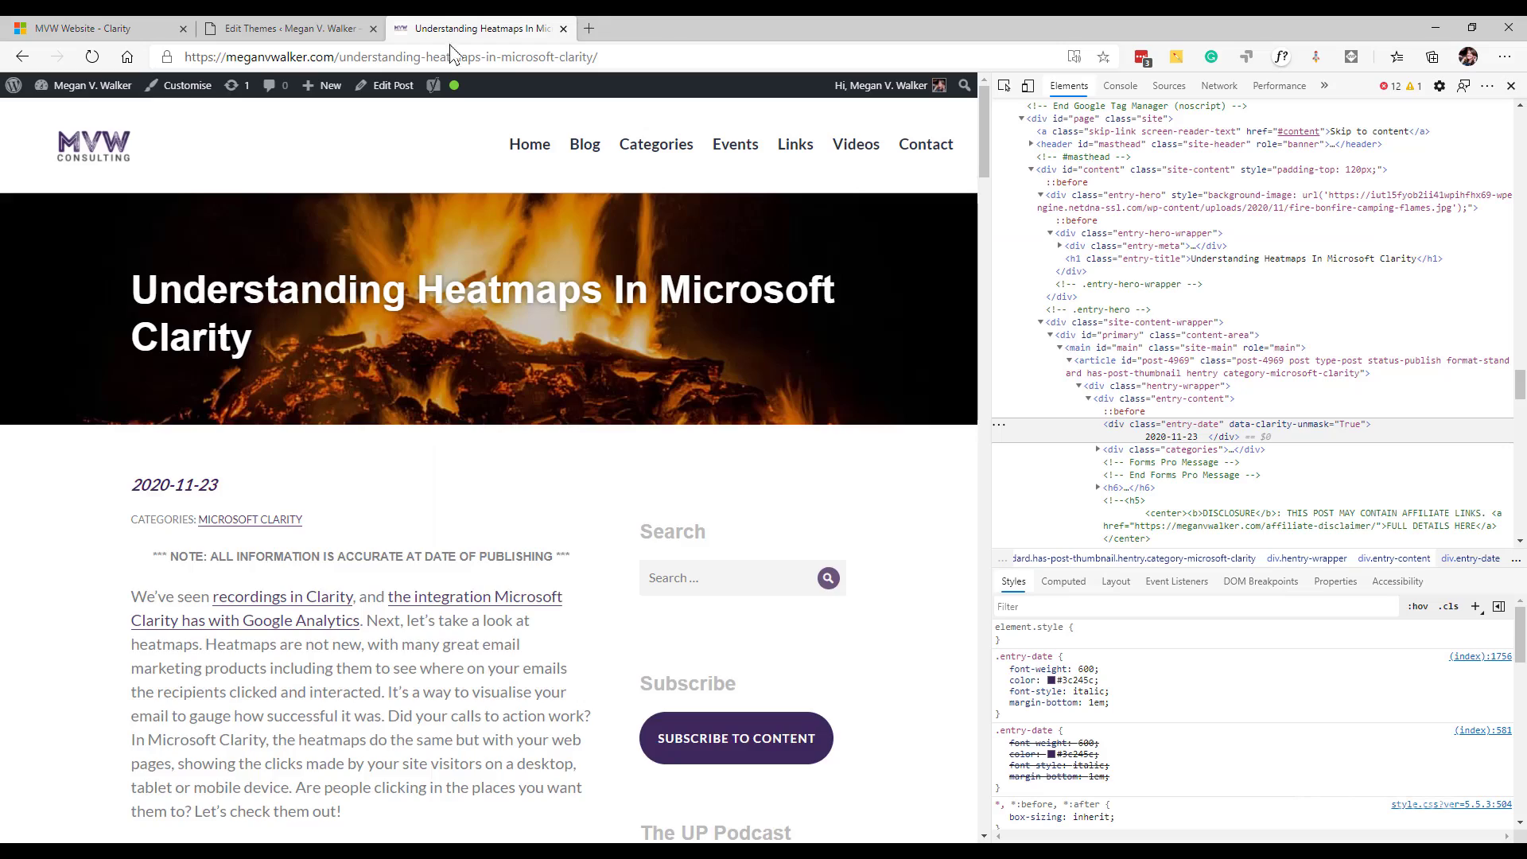
key("F12")
scroll(1244, 446, "down", 15)
scroll(1252, 444, "down", 10)
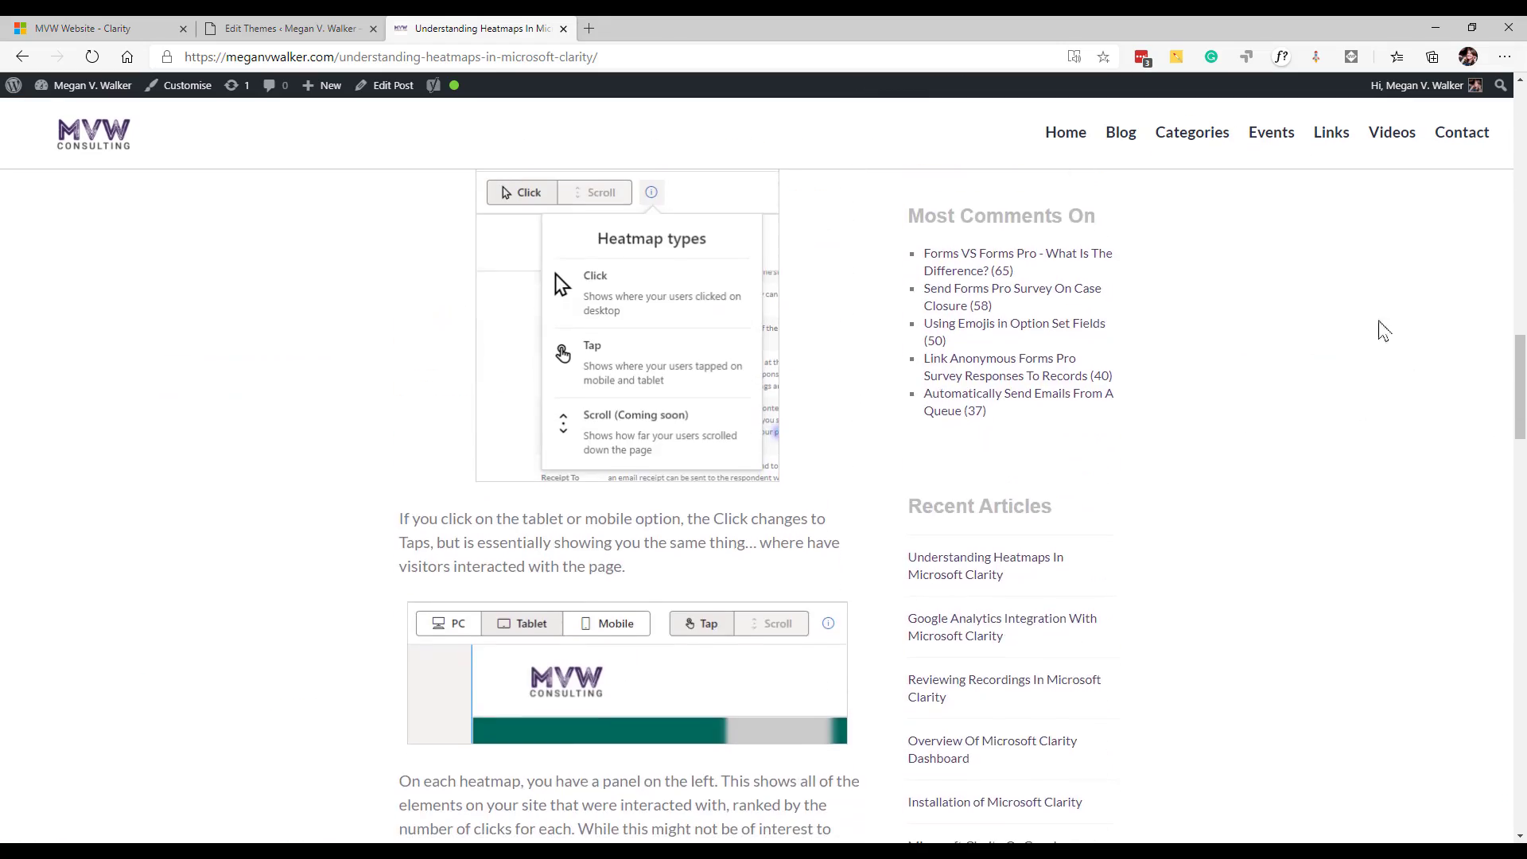
Open the Using Emojis in Option Set Fields post and scroll to its 50 comments
left_click(1041, 325)
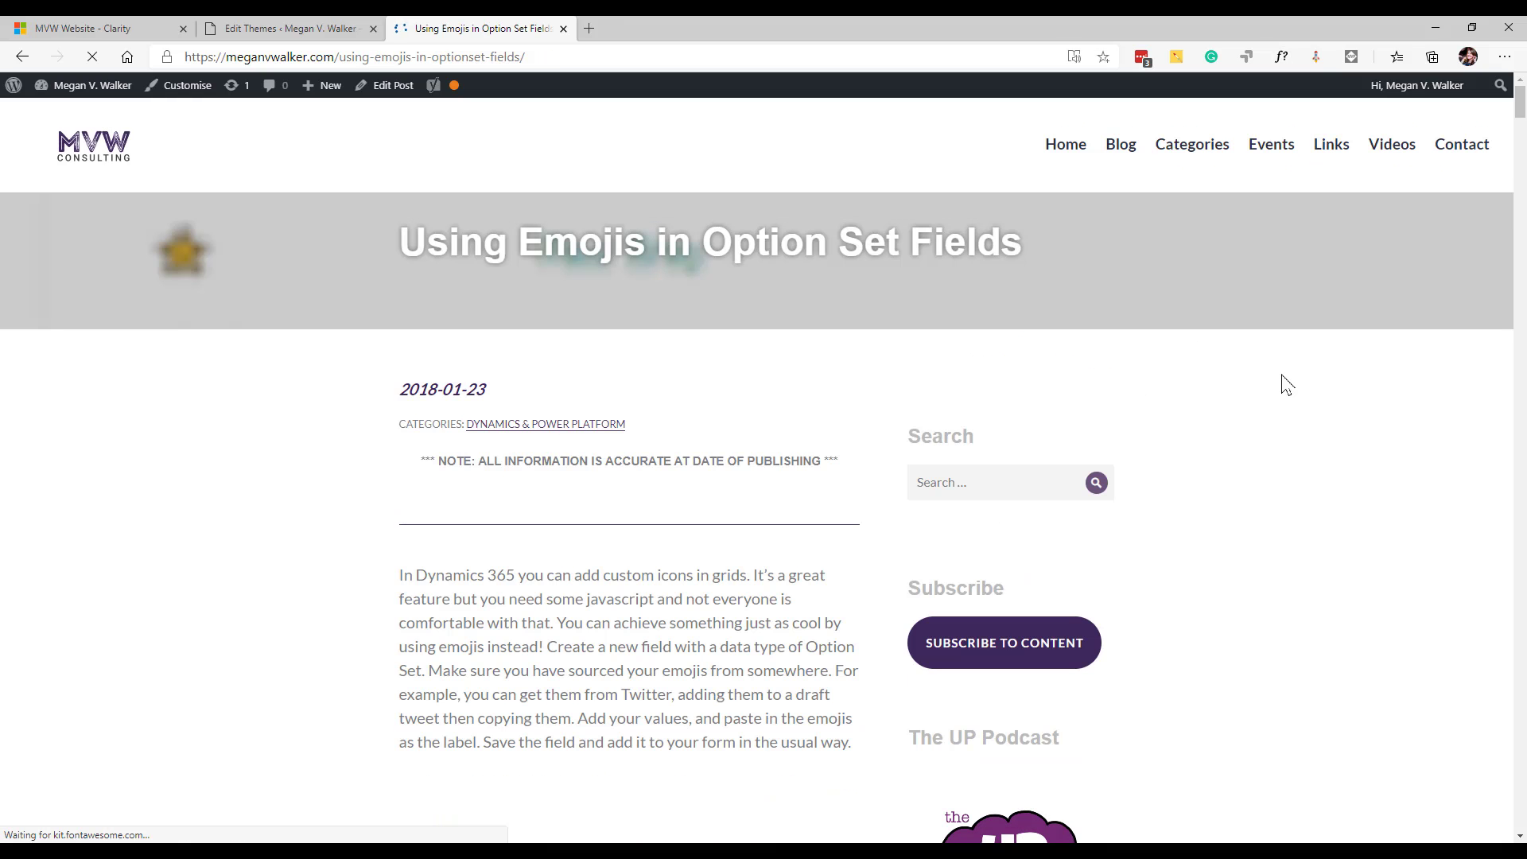
scroll(1345, 378, "down", 10)
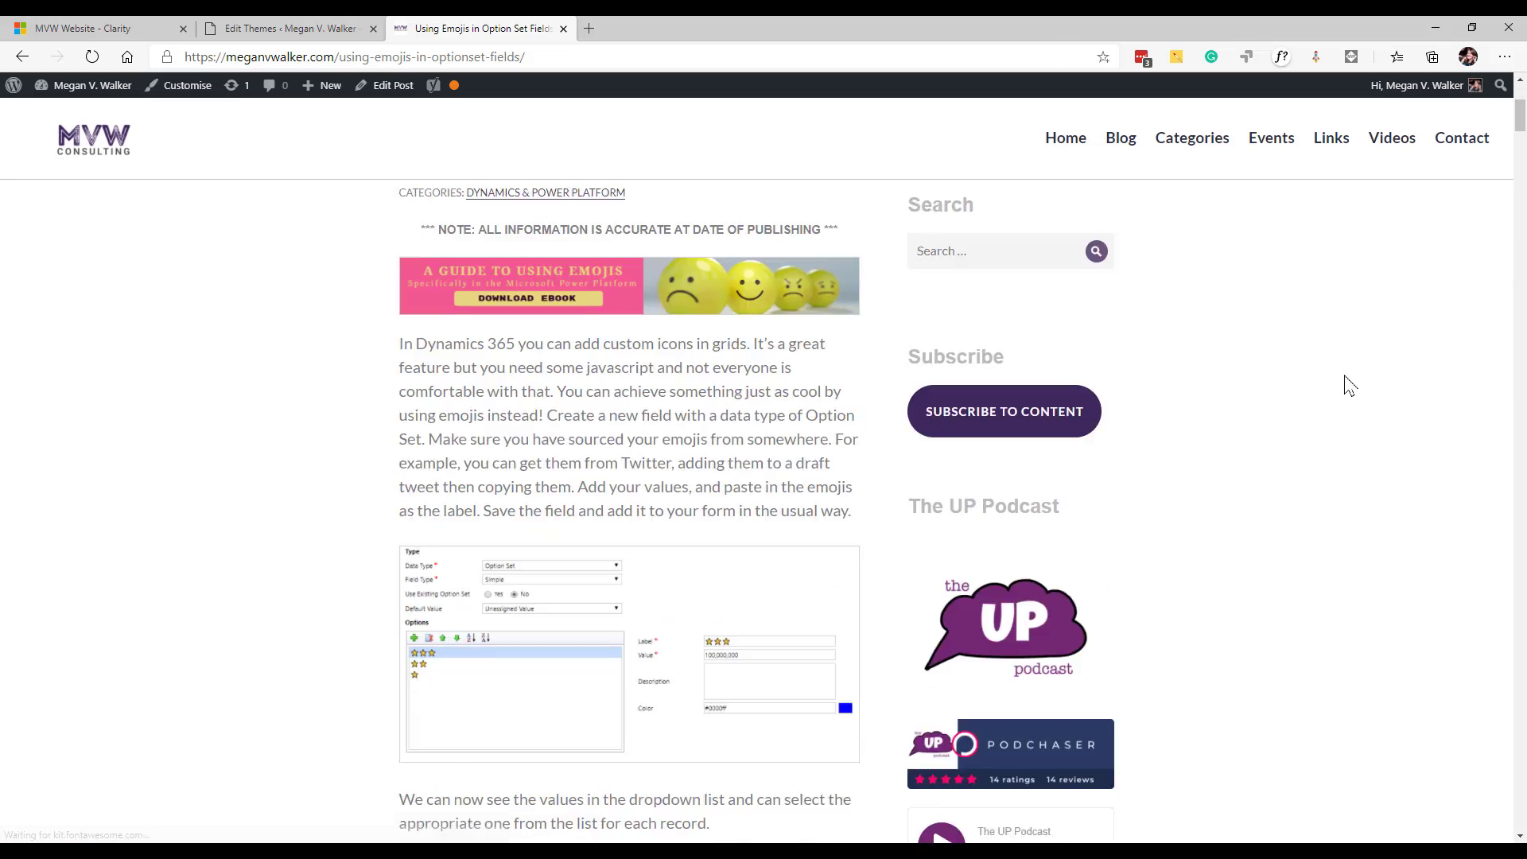
scroll(1349, 385, "down", 20)
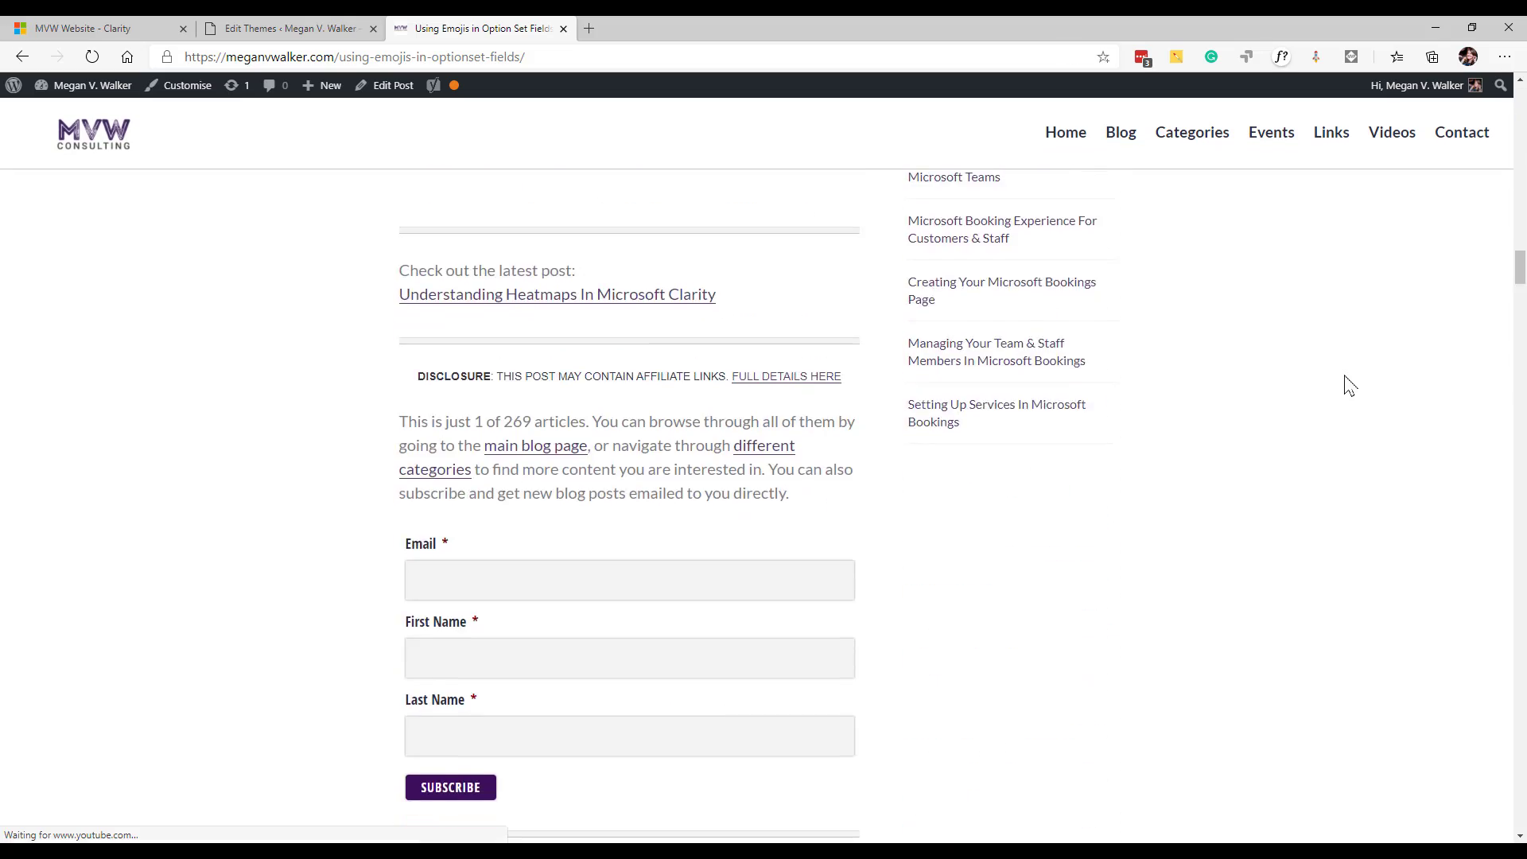
scroll(1350, 385, "down", 3)
scroll(1350, 385, "up", 2)
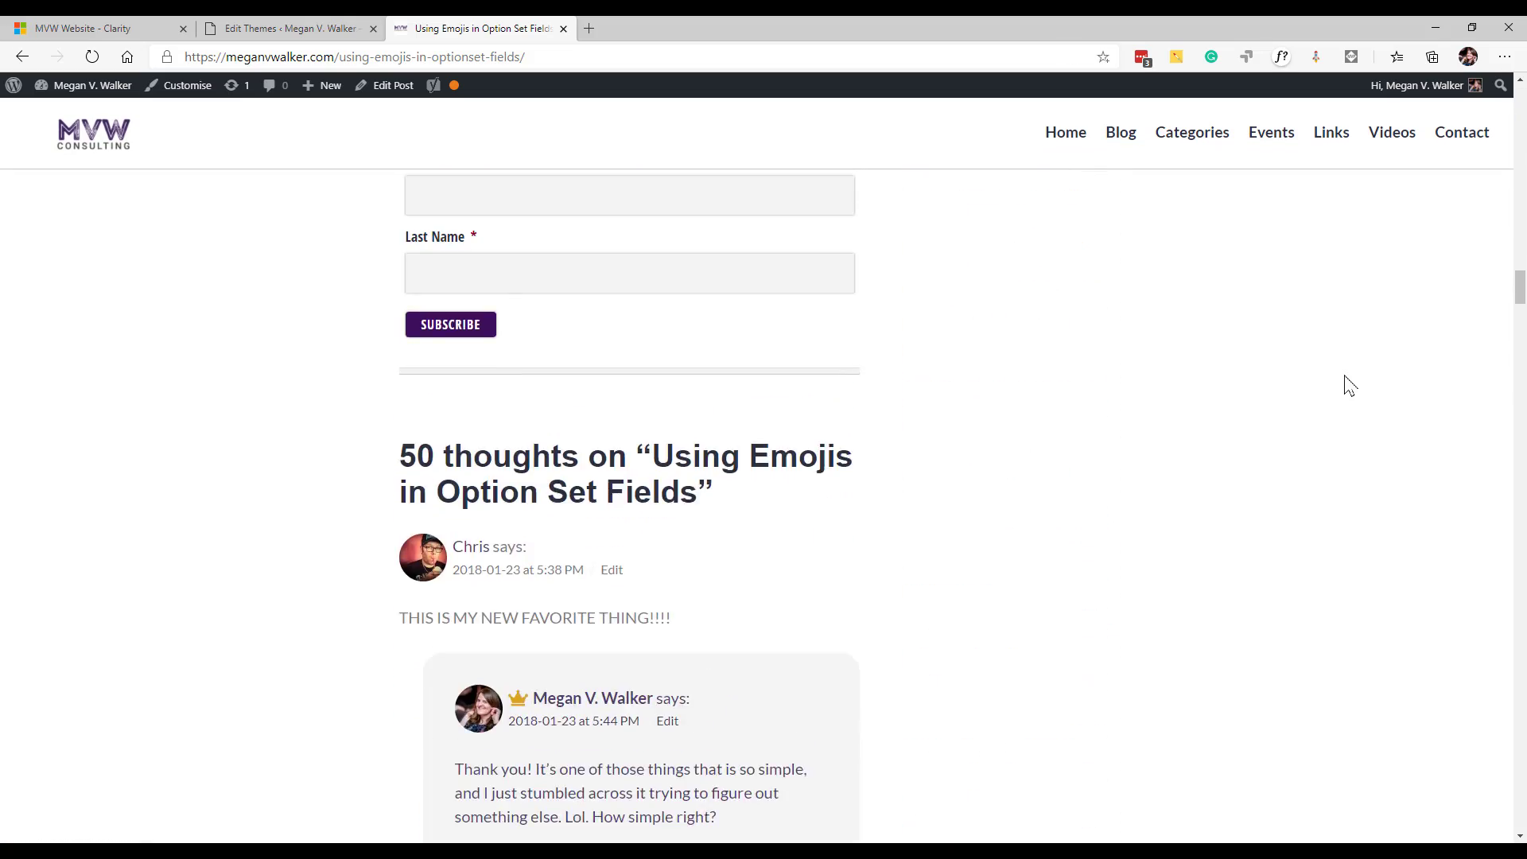
scroll(1350, 385, "down", 2)
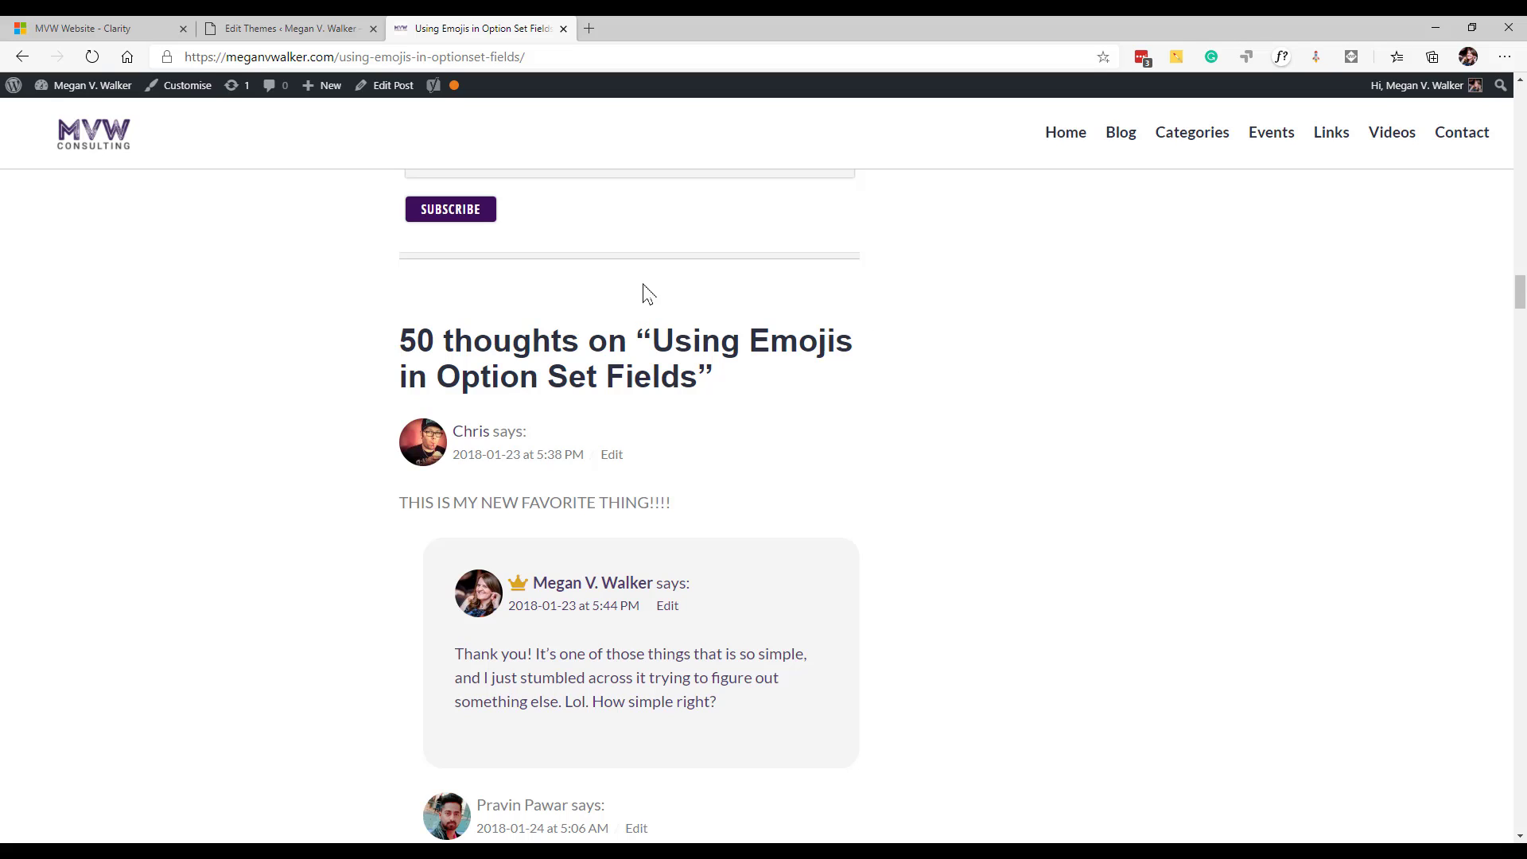
Turn line 39's data-clarity-unmask into data-clarity-mask by deleting 'un', then return to Clarity
left_click(262, 28)
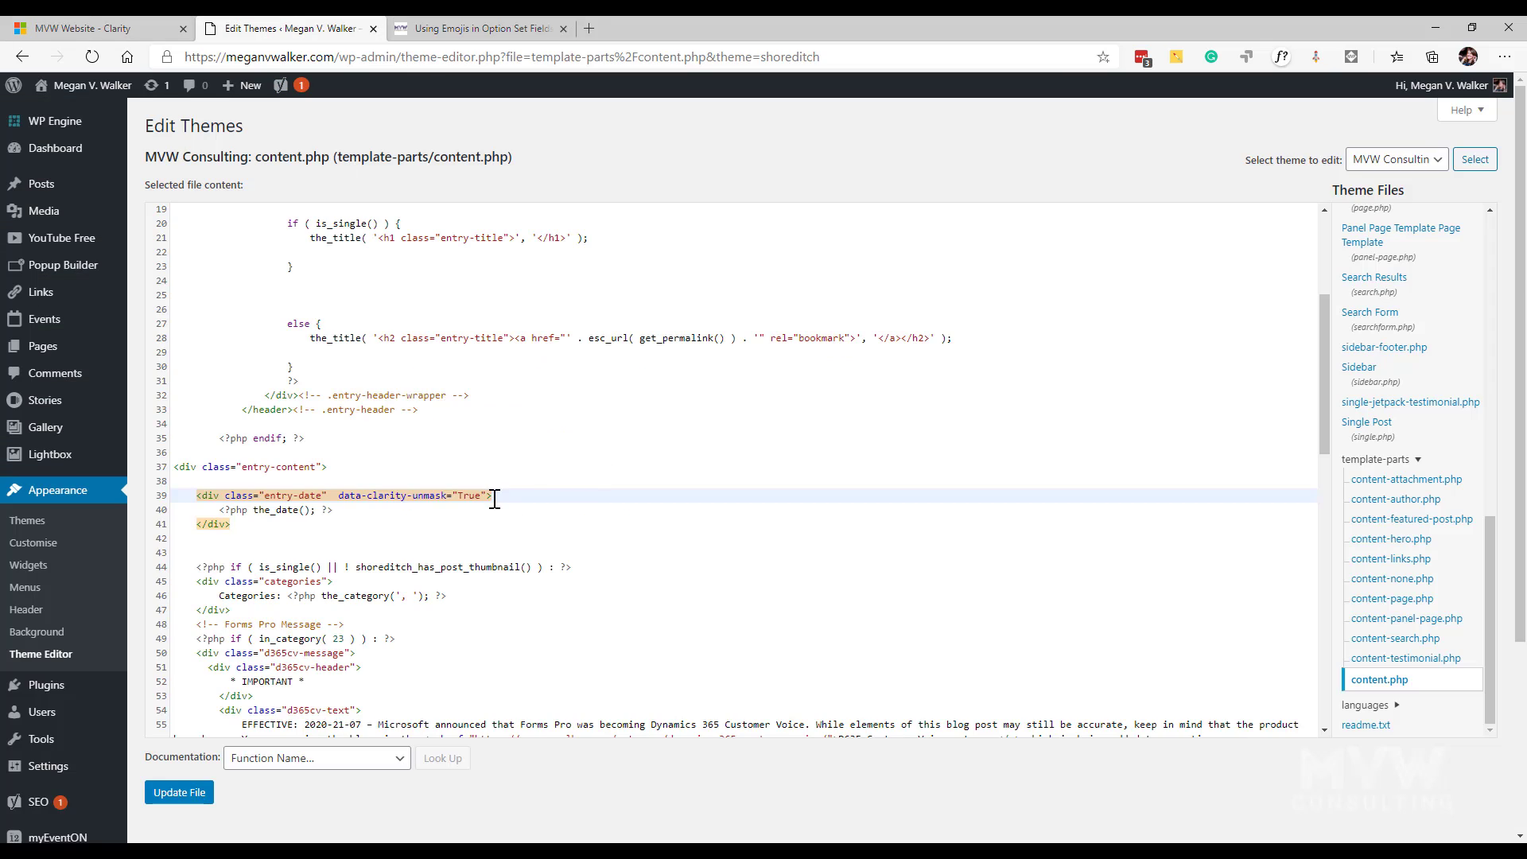
left_click_drag(411, 495, 423, 495)
key("BackSpace")
key("ctrl+shift+Tab")
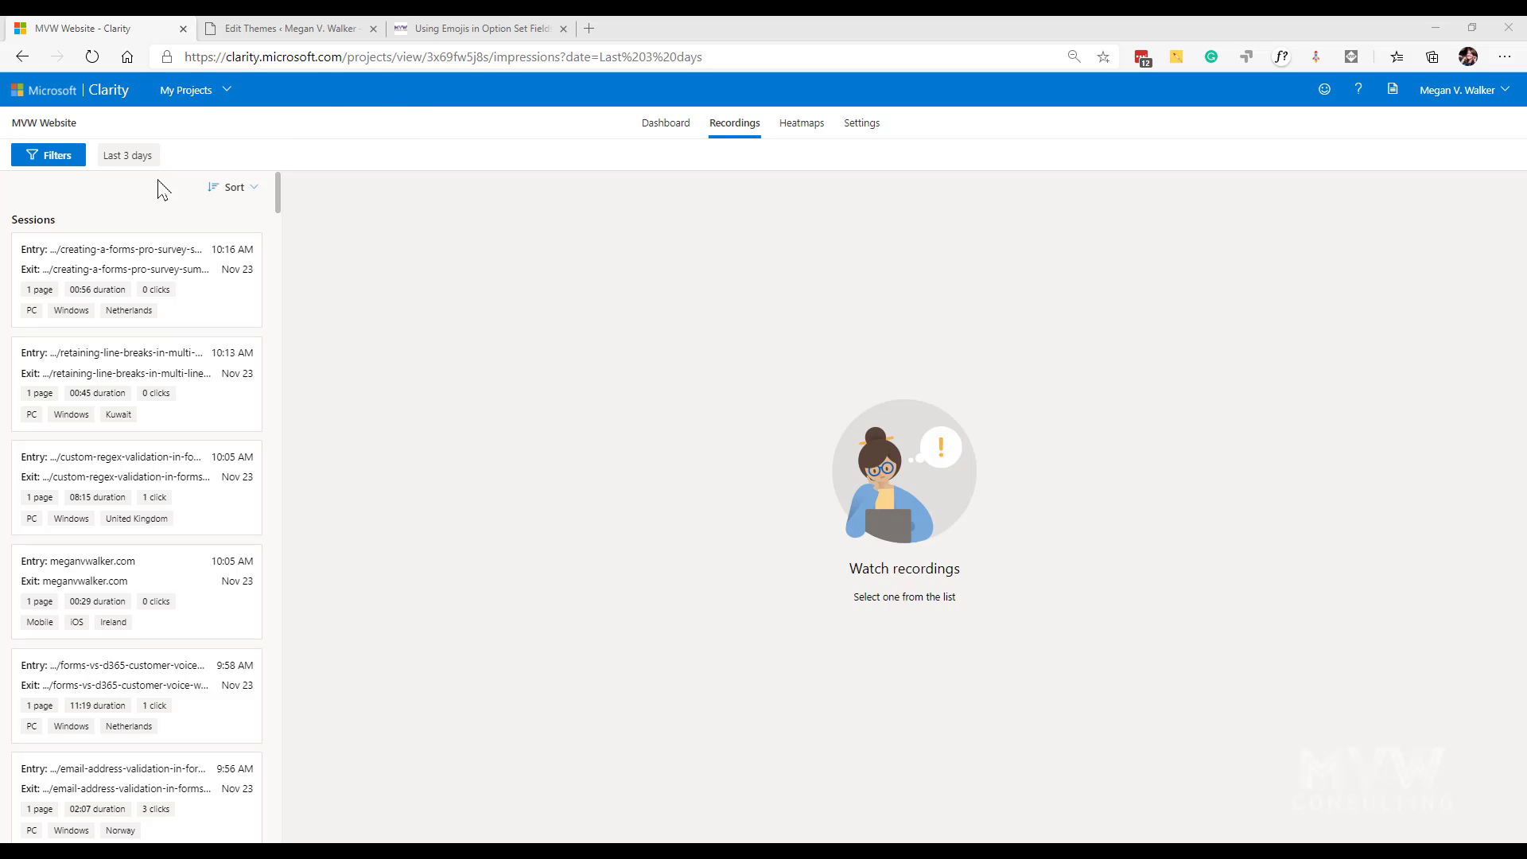
Filter recordings by Visited URL net-promoter-score, leaving one 00:12 session from Nov 21
left_click(57, 157)
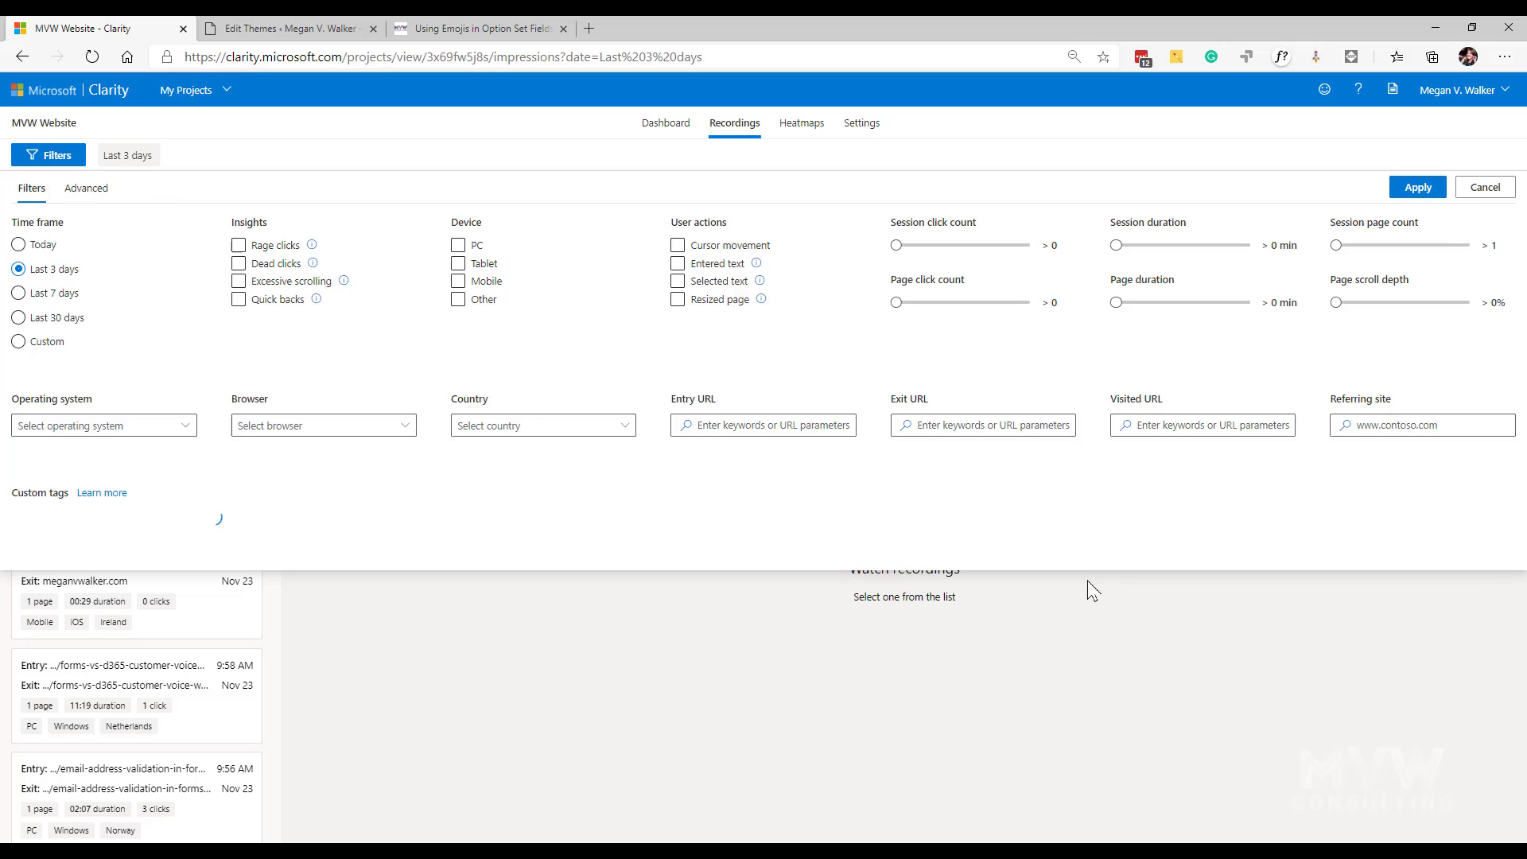
left_click(1182, 425)
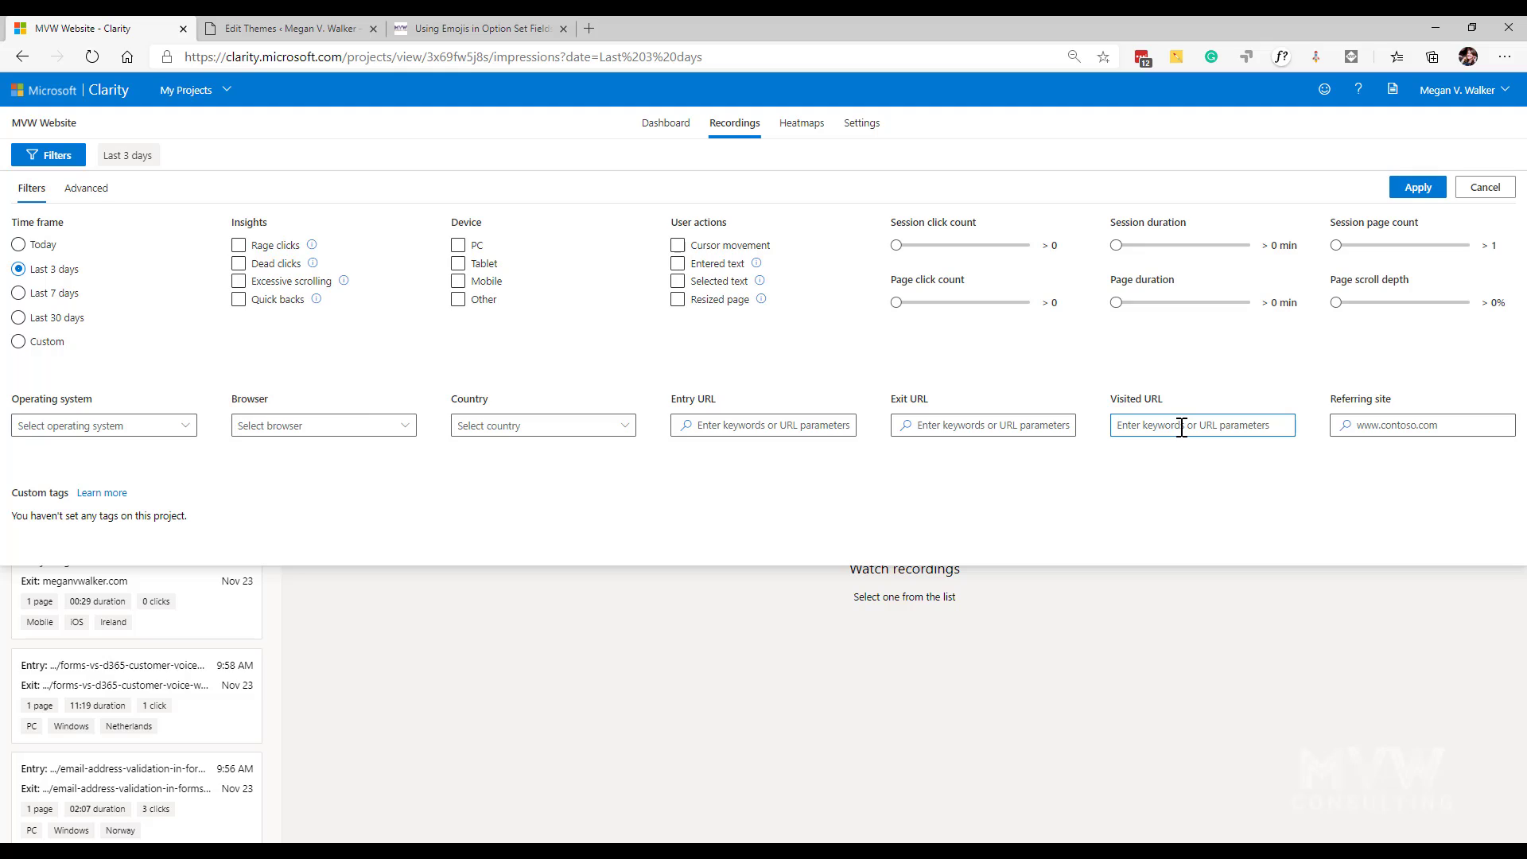
type("net-promoter-score")
left_click(1413, 189)
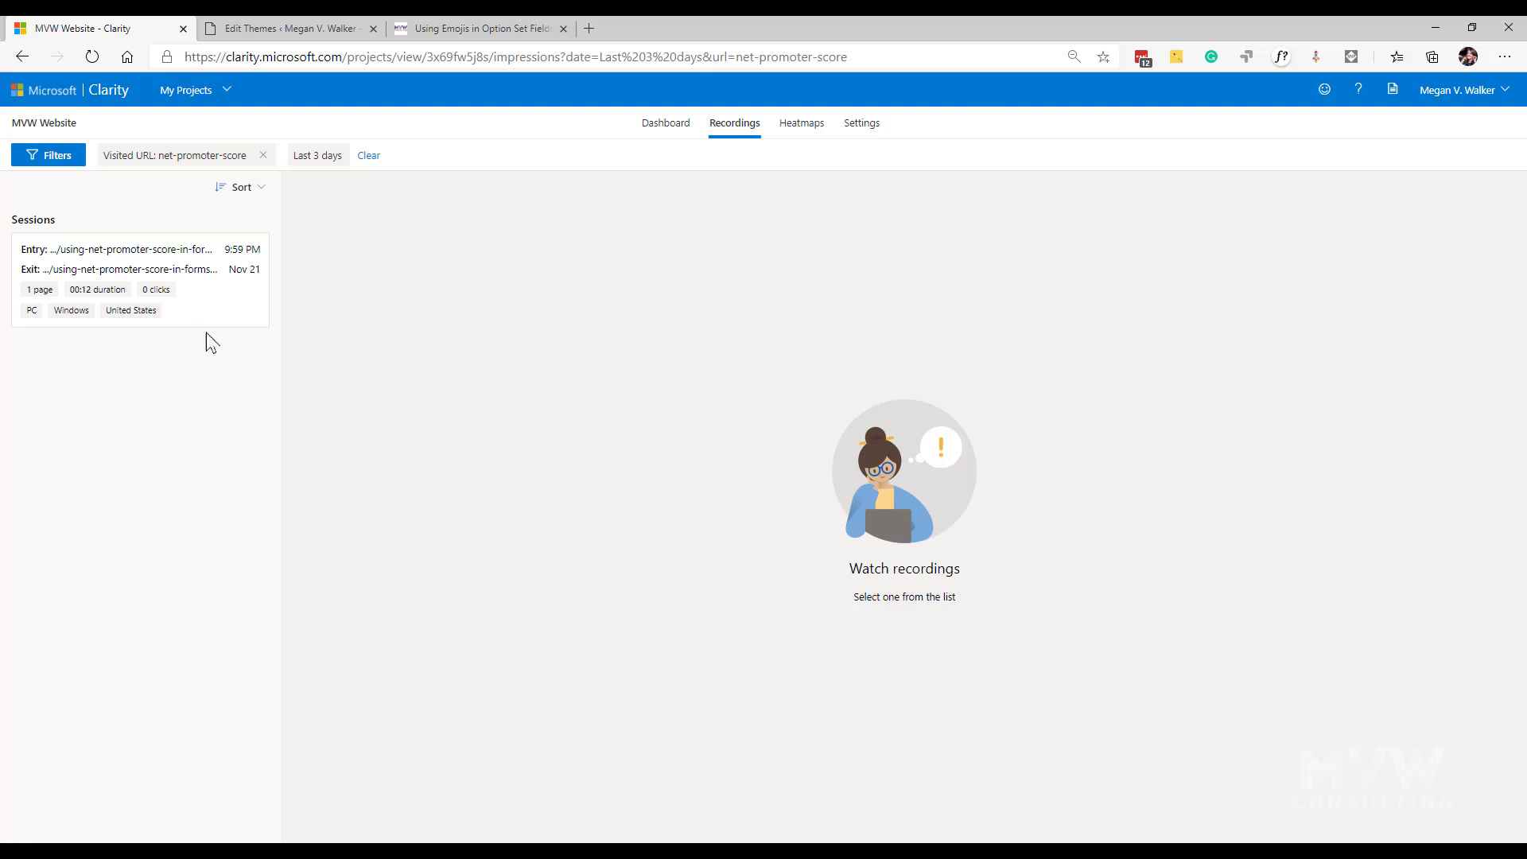
Replay the single net-promoter-score session to see its masked commenter names and dates
left_click(179, 273)
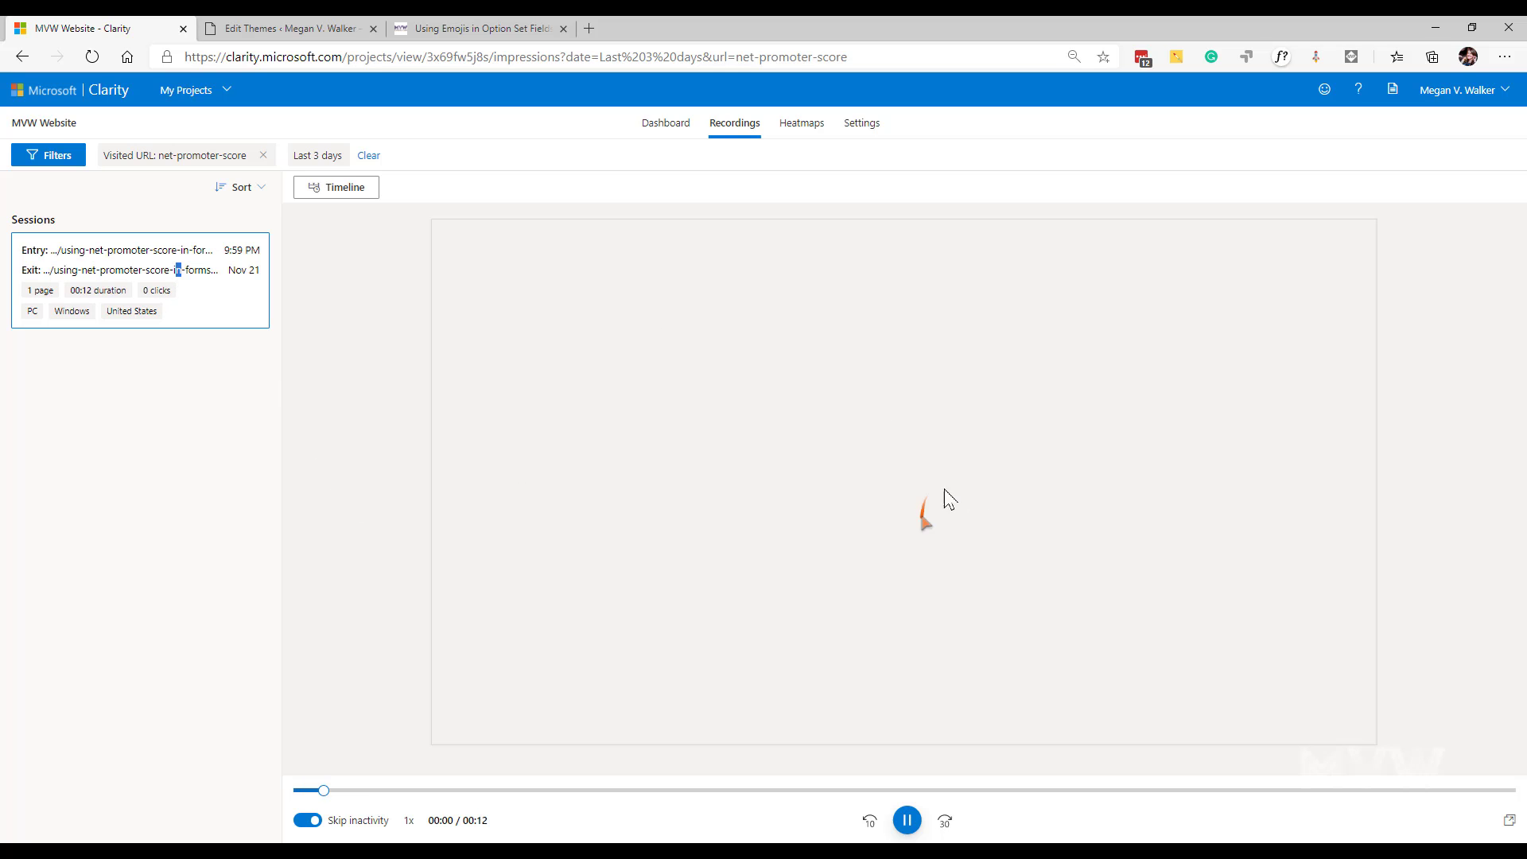